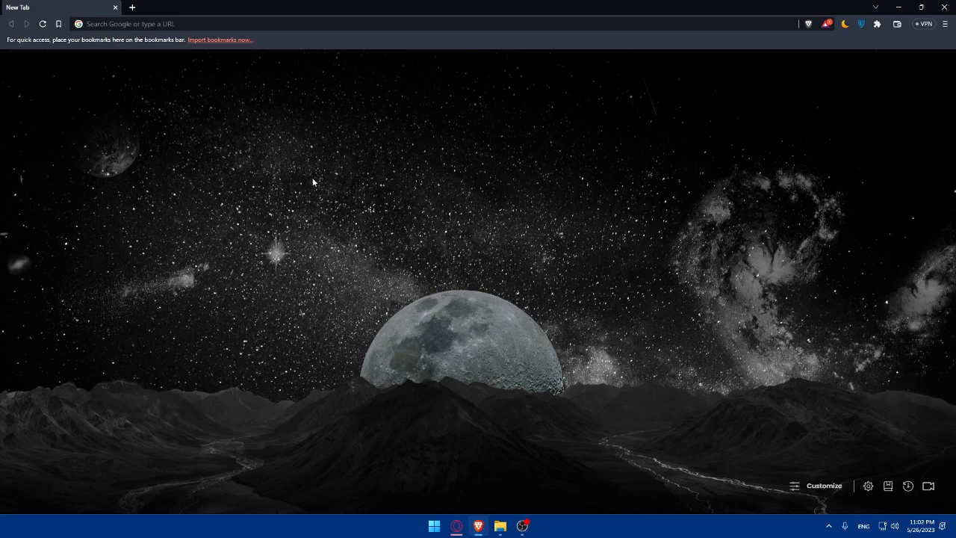
Step: Load wordpress.com in Brave to reach the site's My Home dashboard
left_click(189, 20)
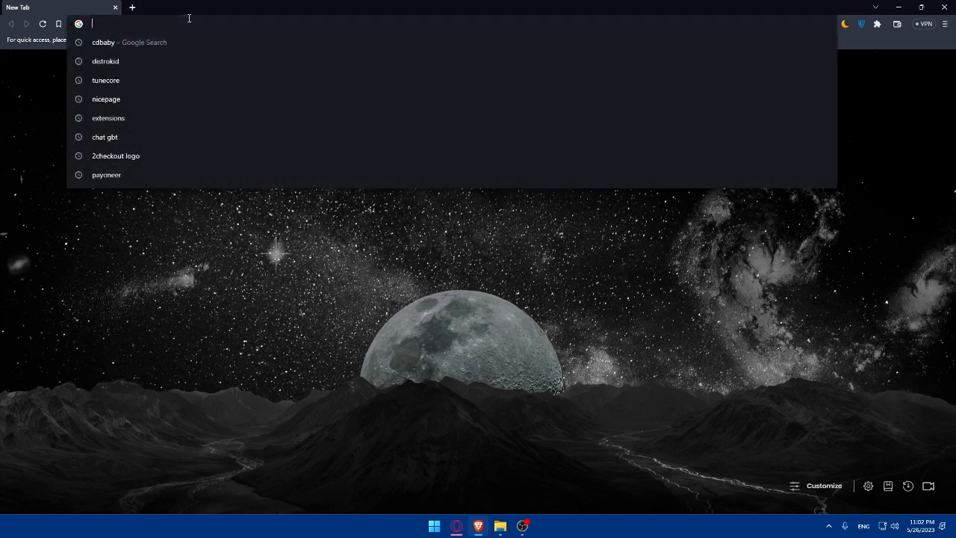
type("word")
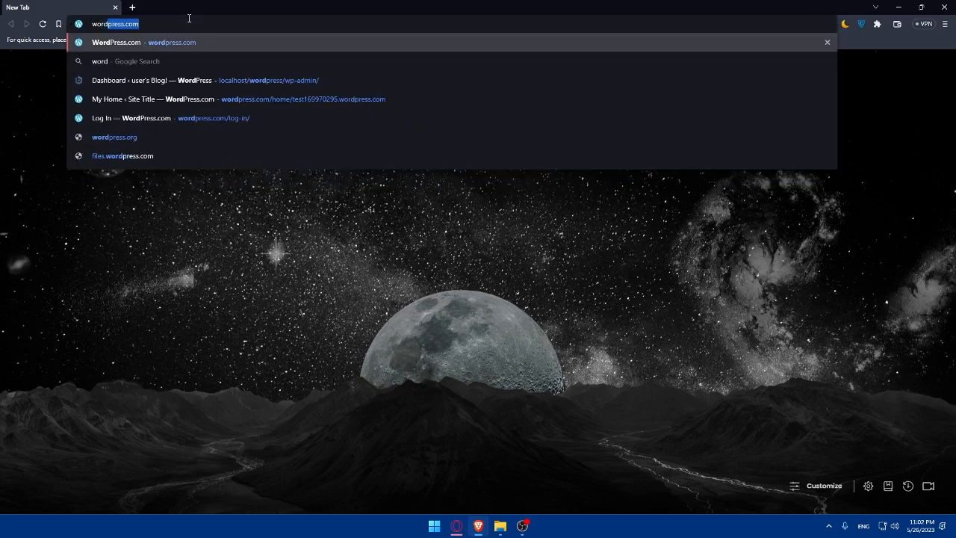
type("press.com")
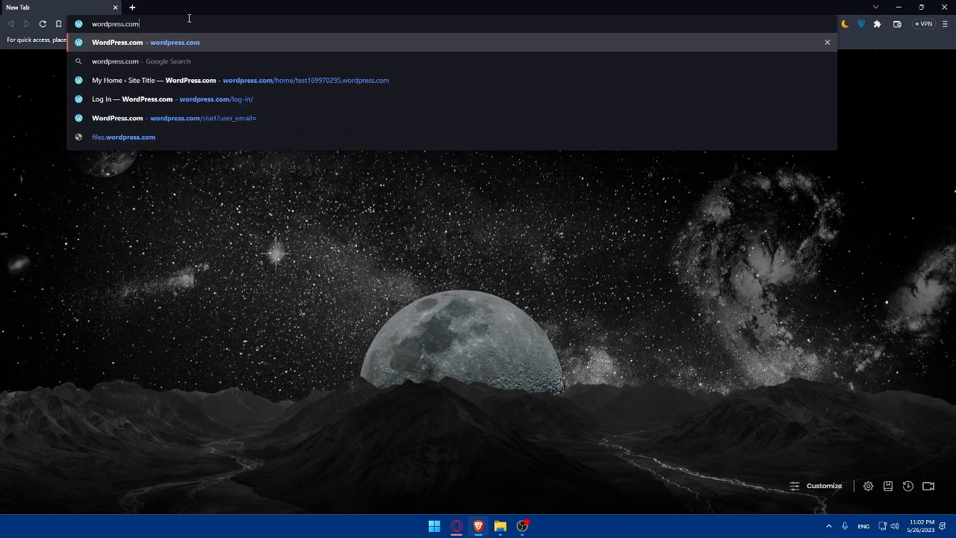
key("Return")
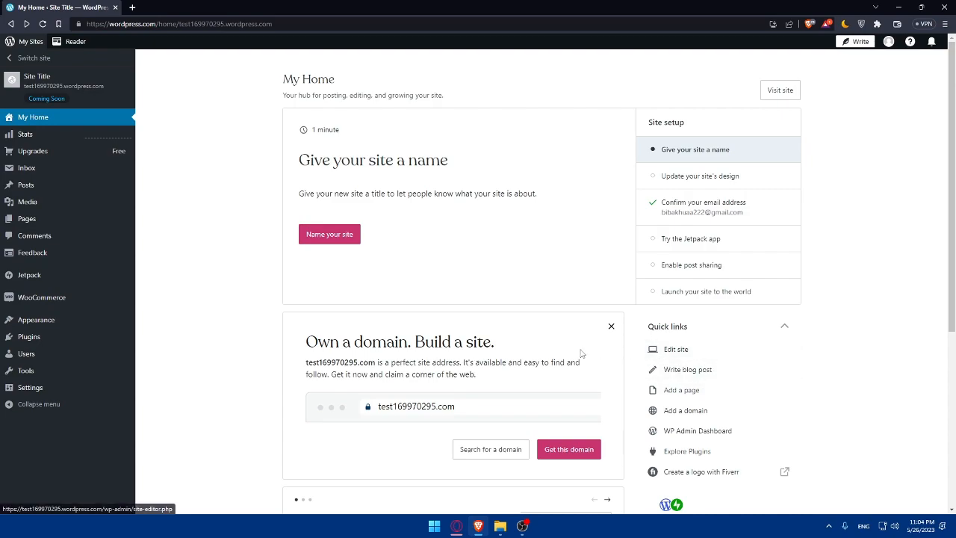
Step: Browse the My Home tutorial slides, then start a new page via the Add a page link
scroll(572, 342, "down", 4)
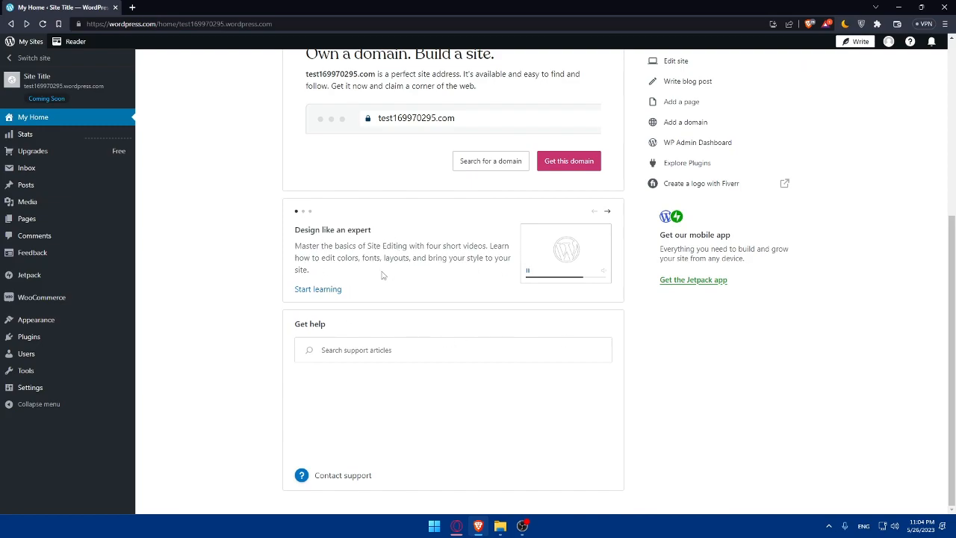
left_click(608, 213)
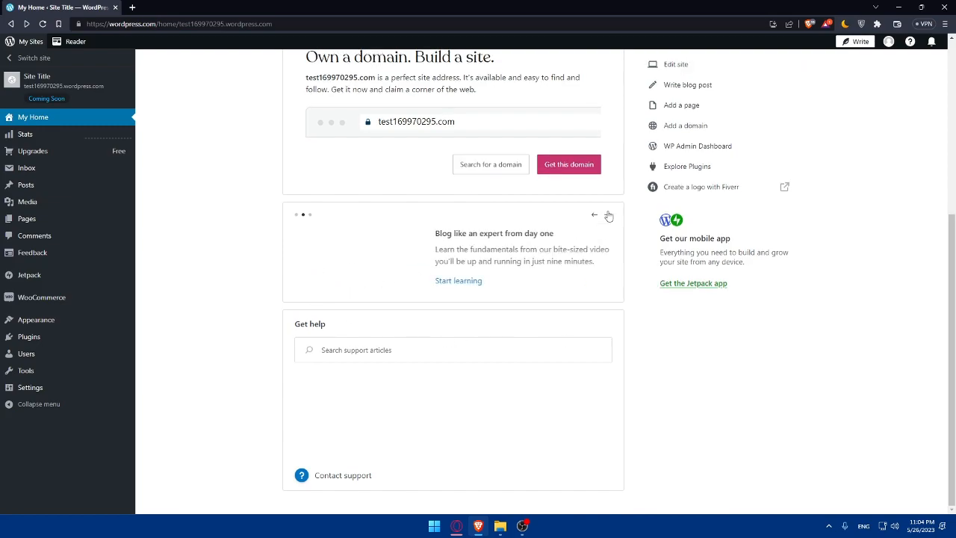
left_click(608, 215)
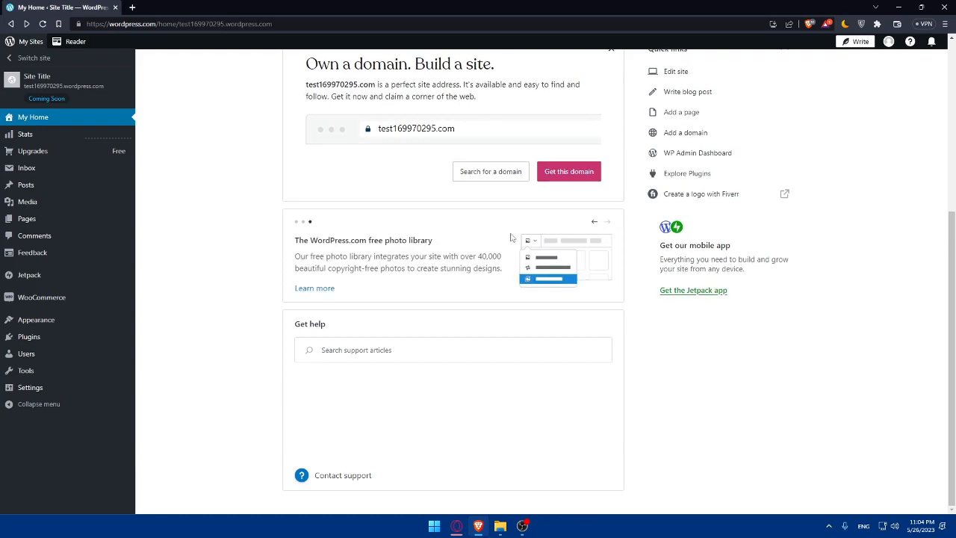
left_click(595, 222)
left_click(594, 222)
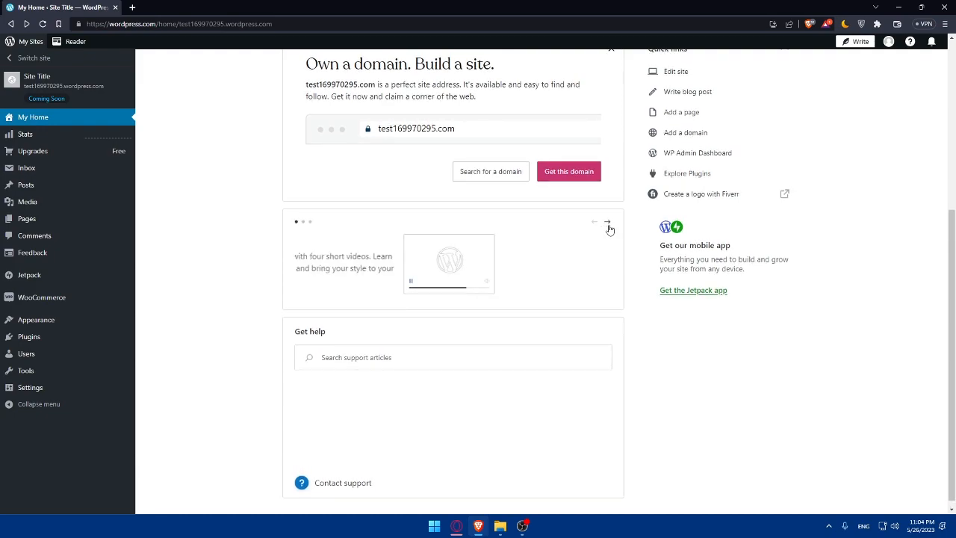
left_click(607, 223)
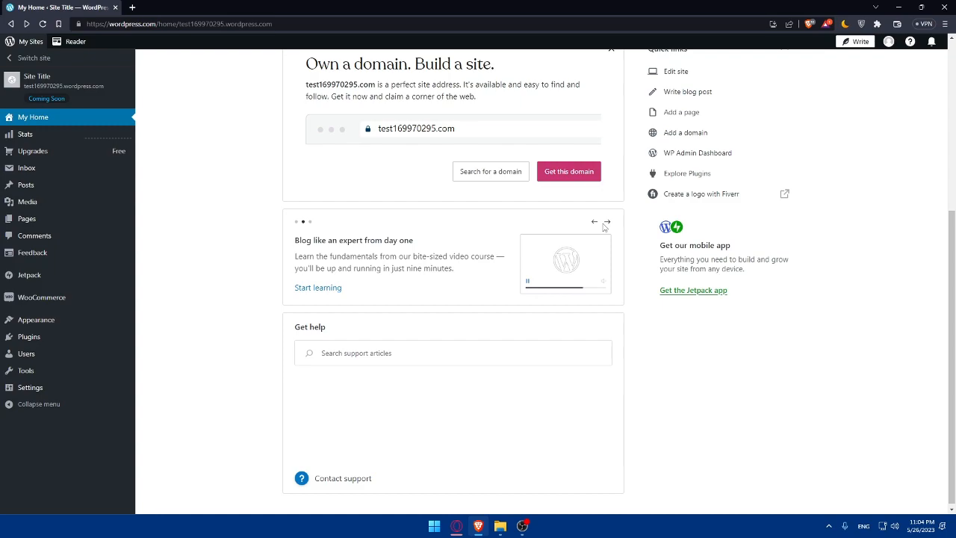
left_click(607, 222)
left_click(606, 223)
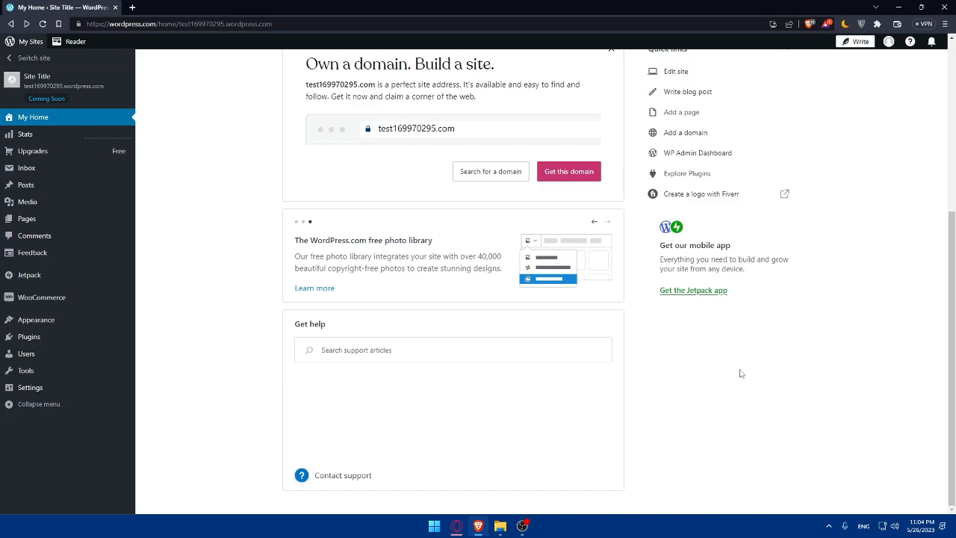
scroll(467, 301, "up", 2)
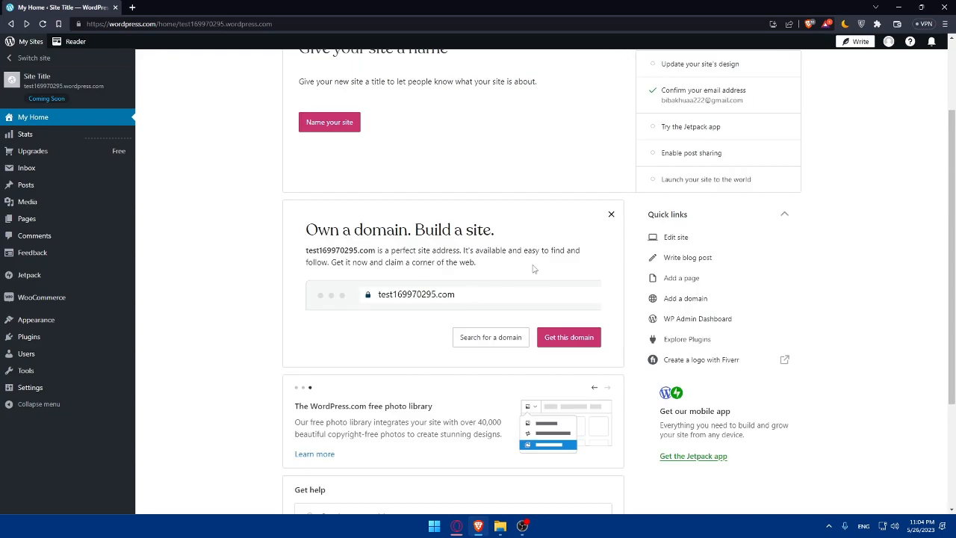
left_click(677, 280)
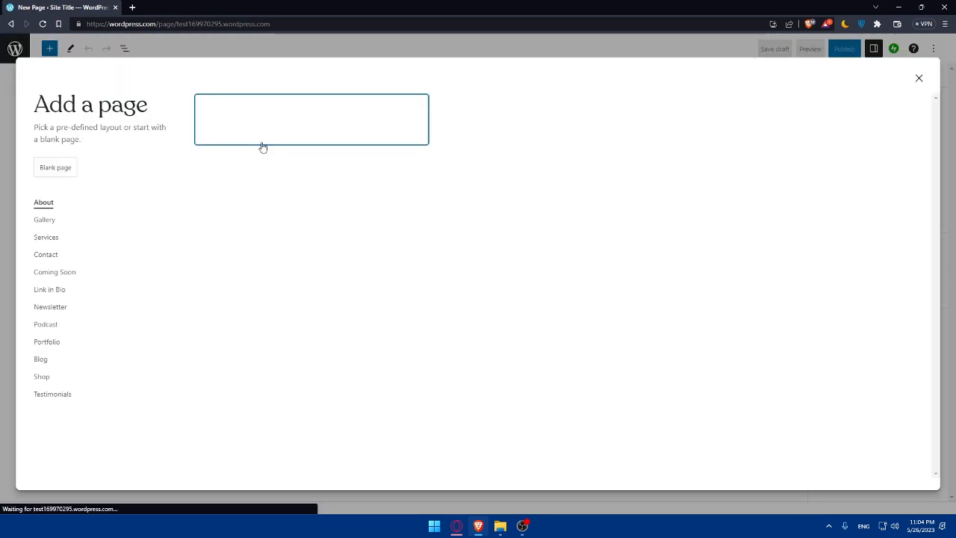
Step: Choose the Blank page layout and bring up the quick block list from the empty block
left_click(58, 168)
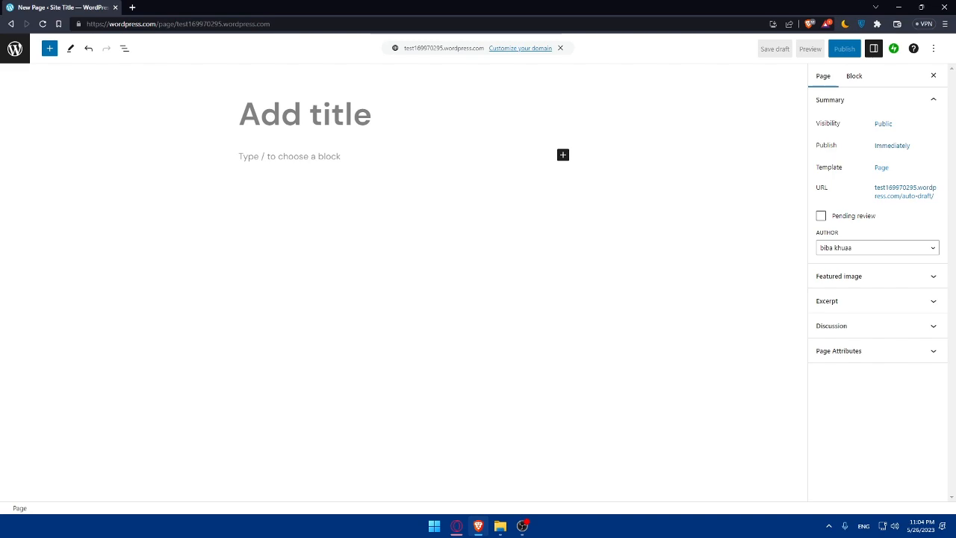
left_click(309, 156)
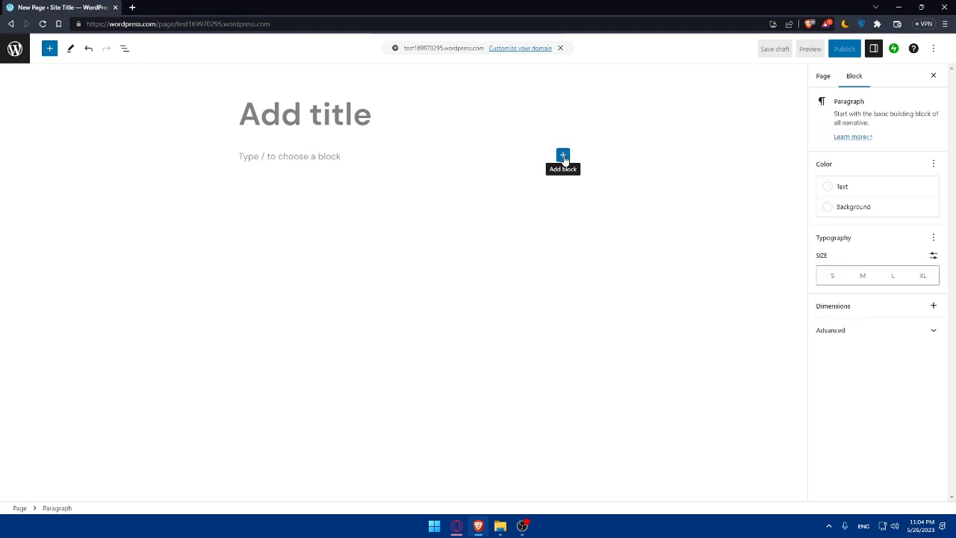
left_click(563, 155)
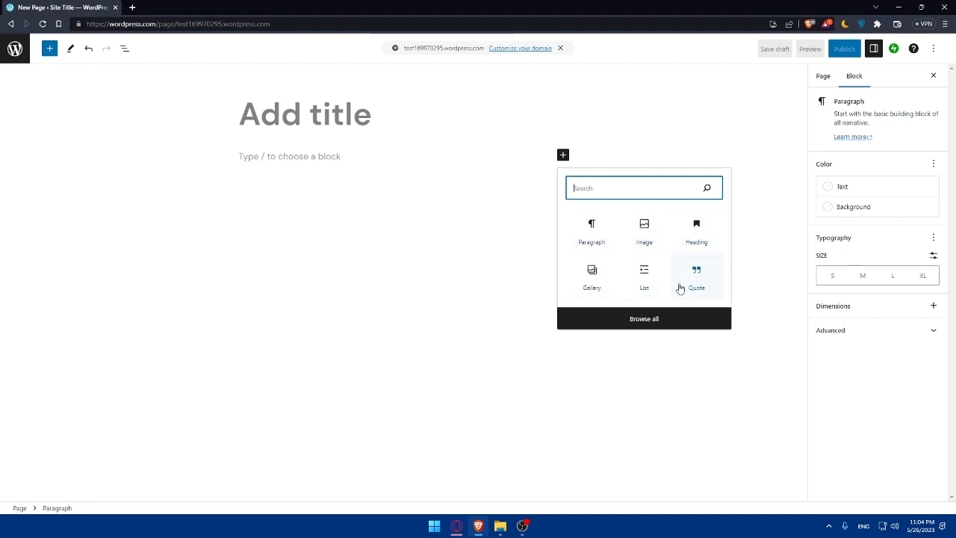
Step: Browse the full block library, pick Paragraph, and dismiss the block inserters
left_click(643, 319)
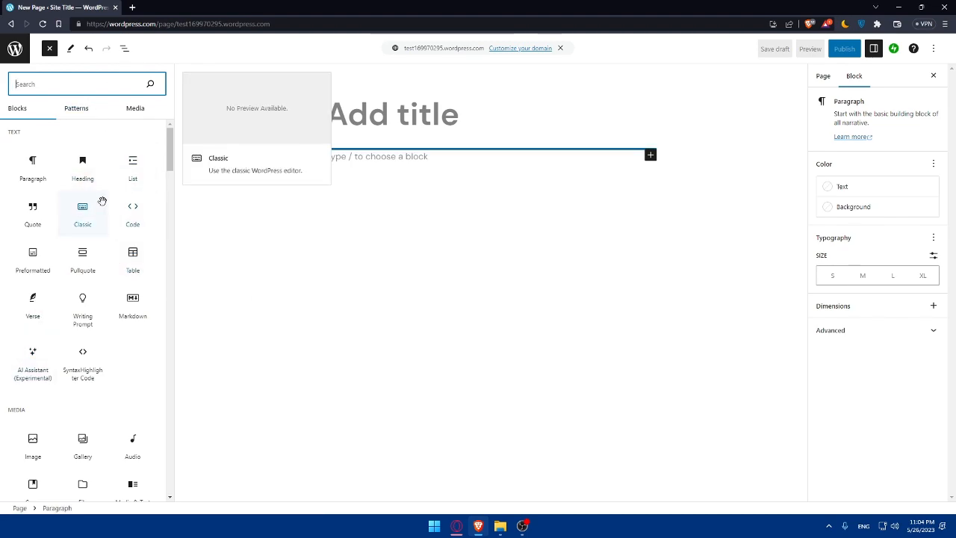
scroll(86, 254, "down", 12)
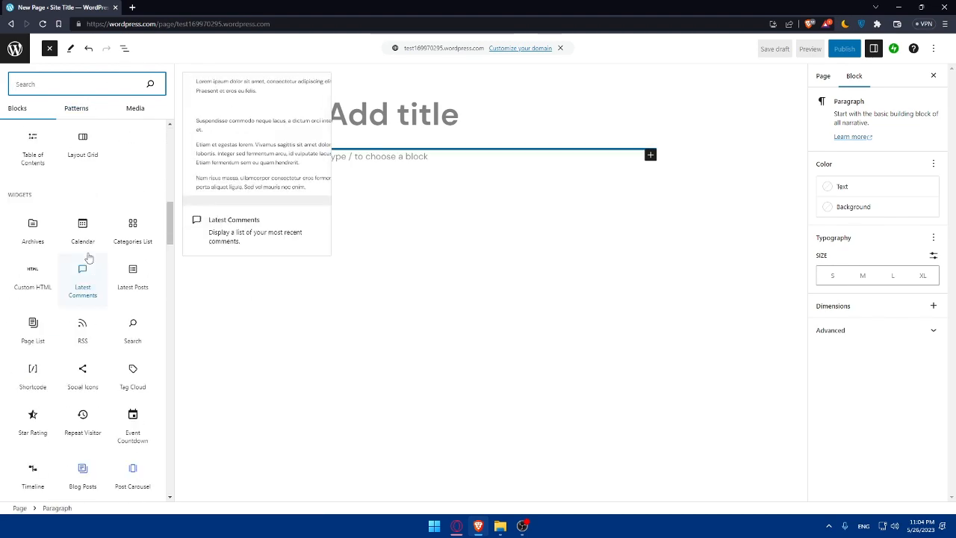
scroll(88, 258, "down", 10)
scroll(88, 256, "up", 15)
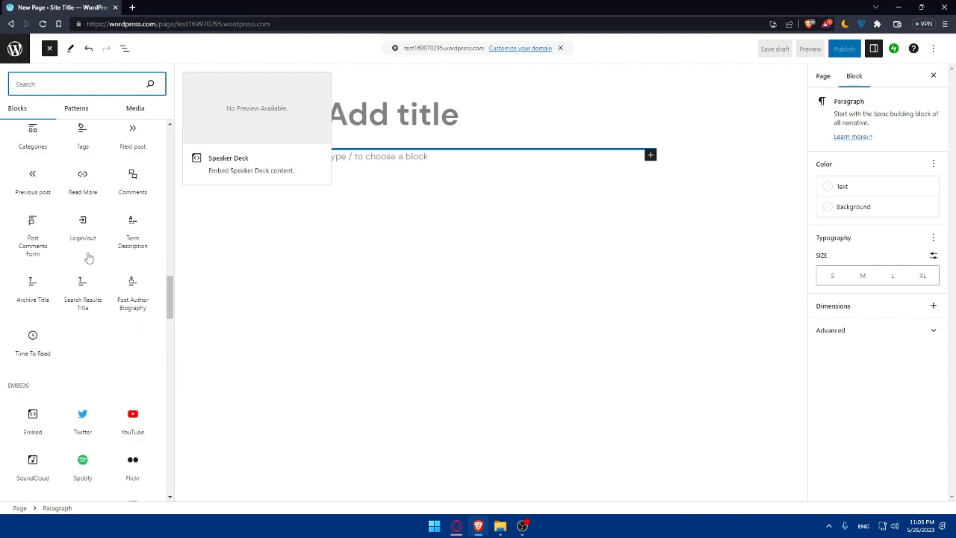
scroll(88, 256, "up", 10)
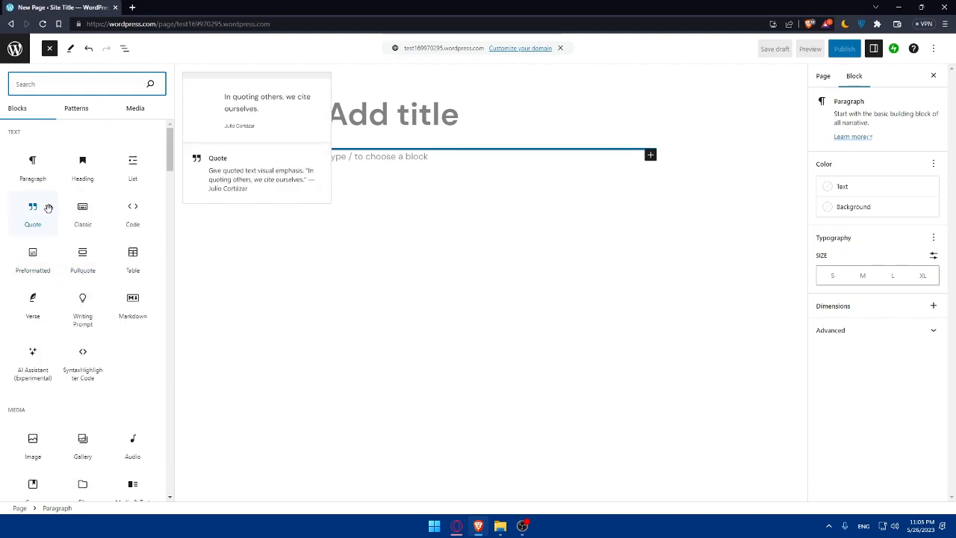
left_click(39, 162)
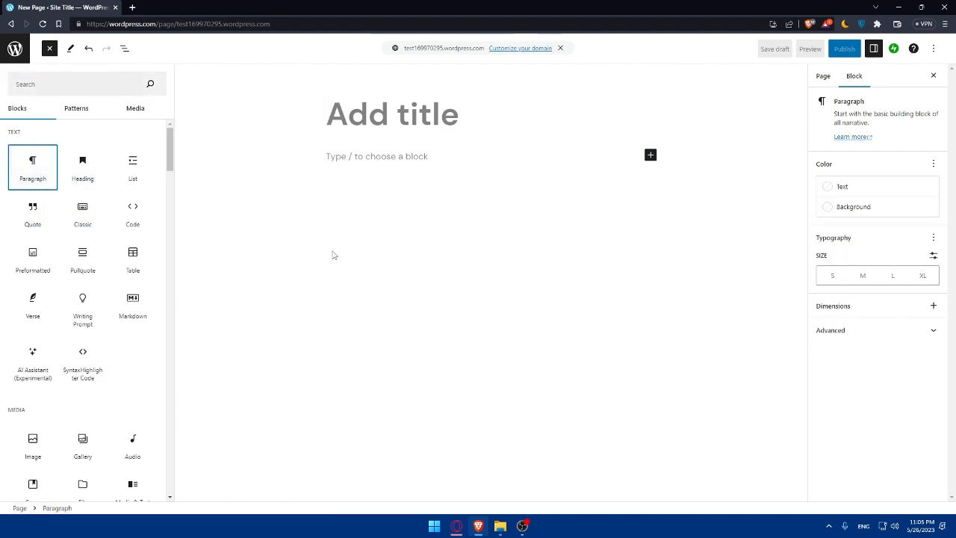
left_click(368, 157)
left_click(562, 154)
left_click(454, 221)
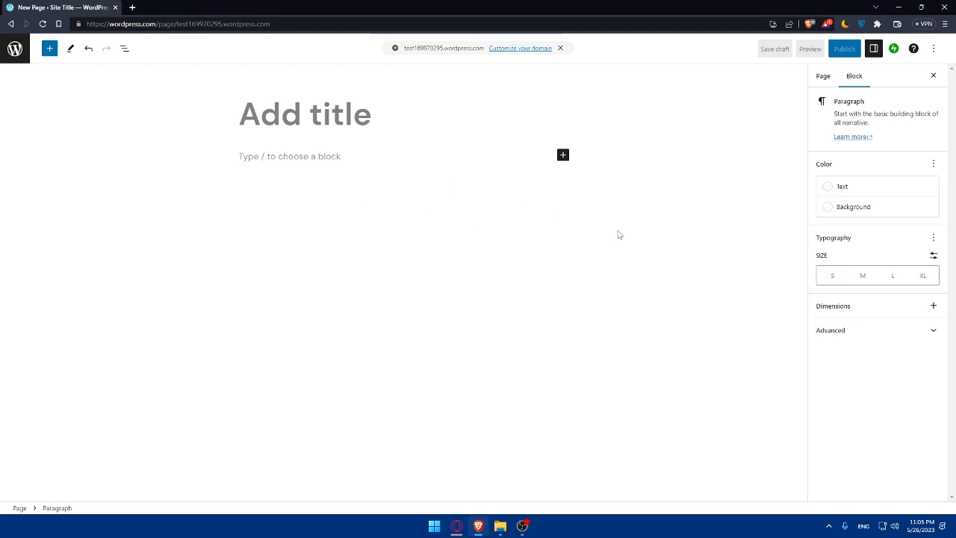
Step: Write the paragraph 'Welcome to my theme here you gonna find.....etc'
type("Welcome t")
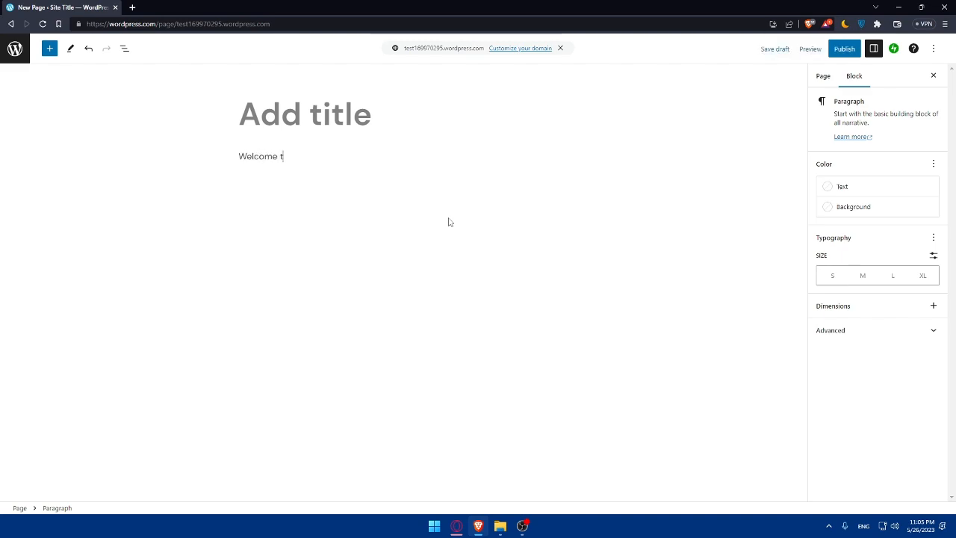
type("o my theme here")
type(" you")
type("ere you gonna")
type(" fin")
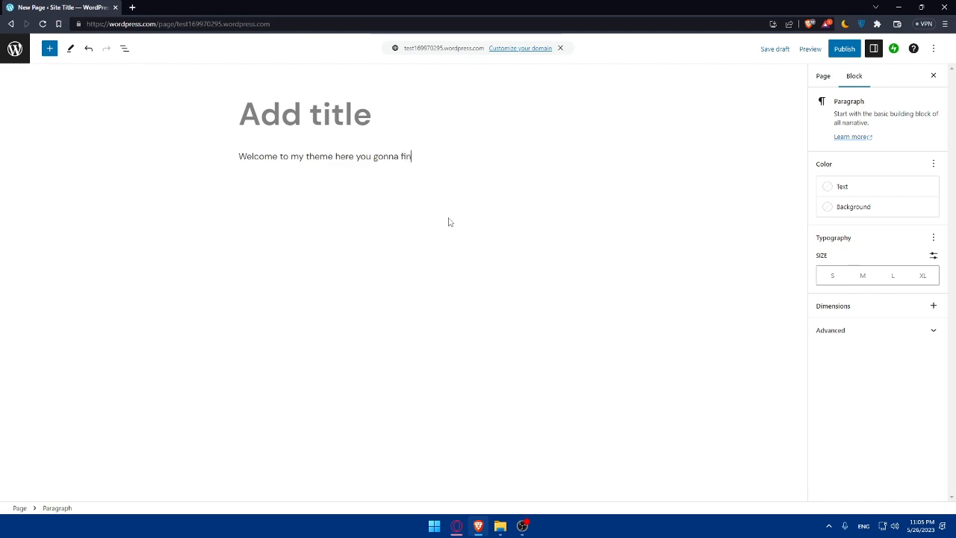
type("d.....e")
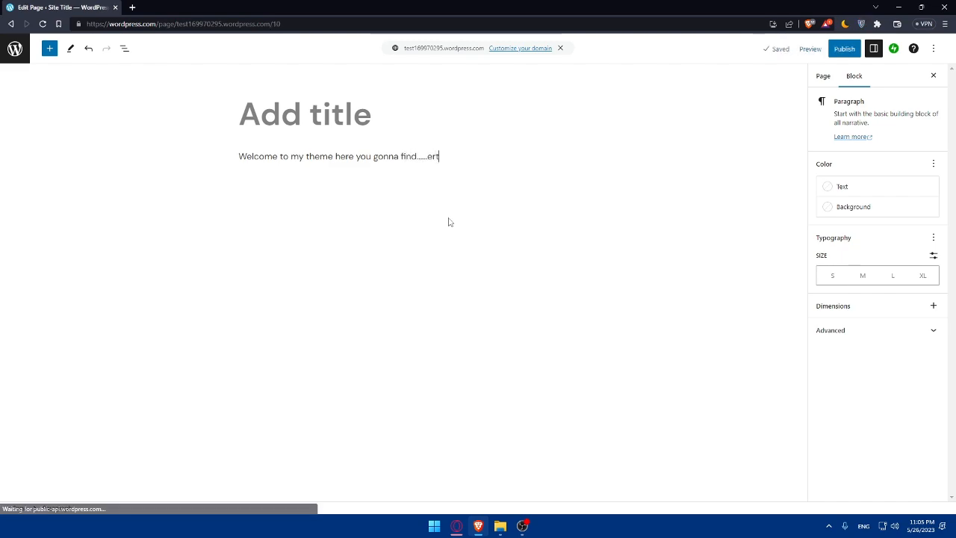
type("tc")
left_click(448, 220)
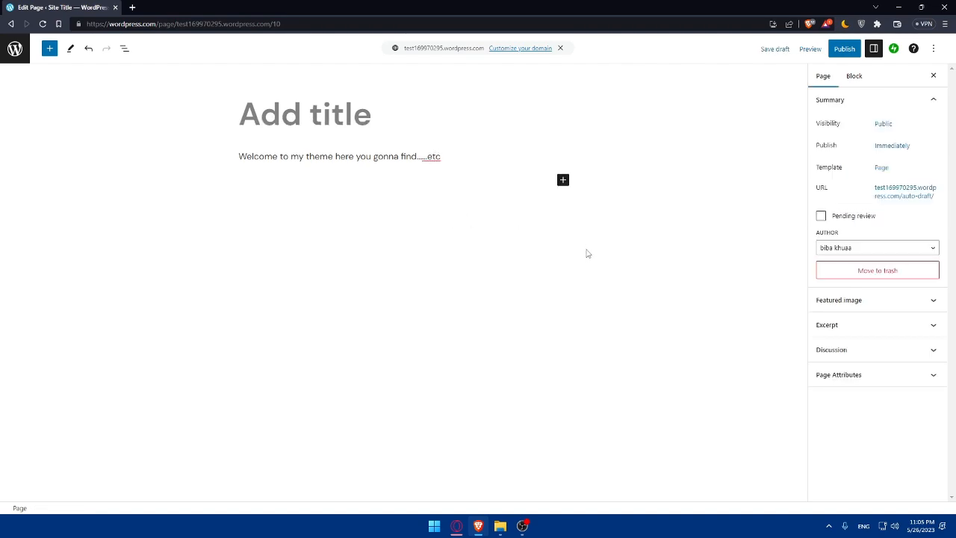
Step: Add an Image block under the paragraph and upload the wizard image file
left_click(563, 181)
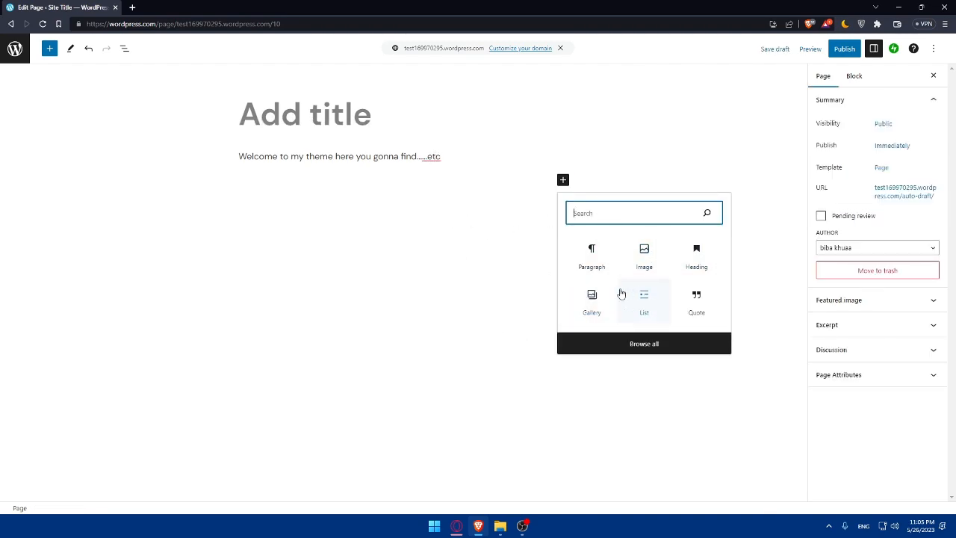
left_click(646, 263)
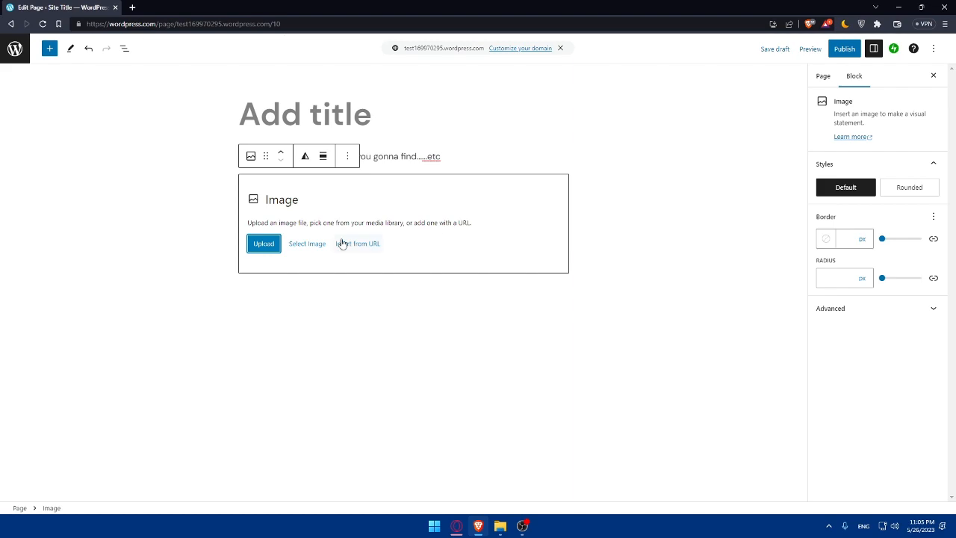
left_click(263, 245)
double_click(371, 270)
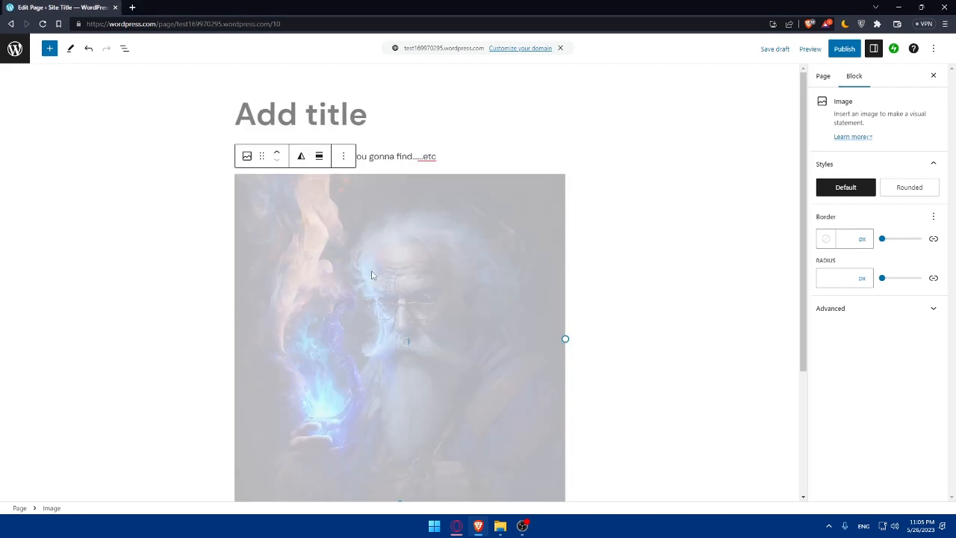
scroll(363, 207, "down", 1)
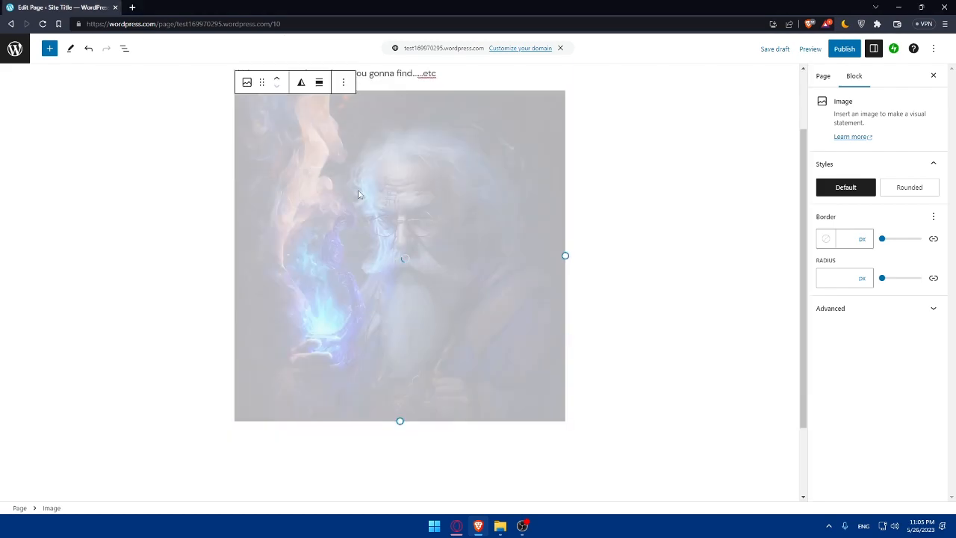
scroll(454, 256, "up", 1)
scroll(398, 231, "down", 2)
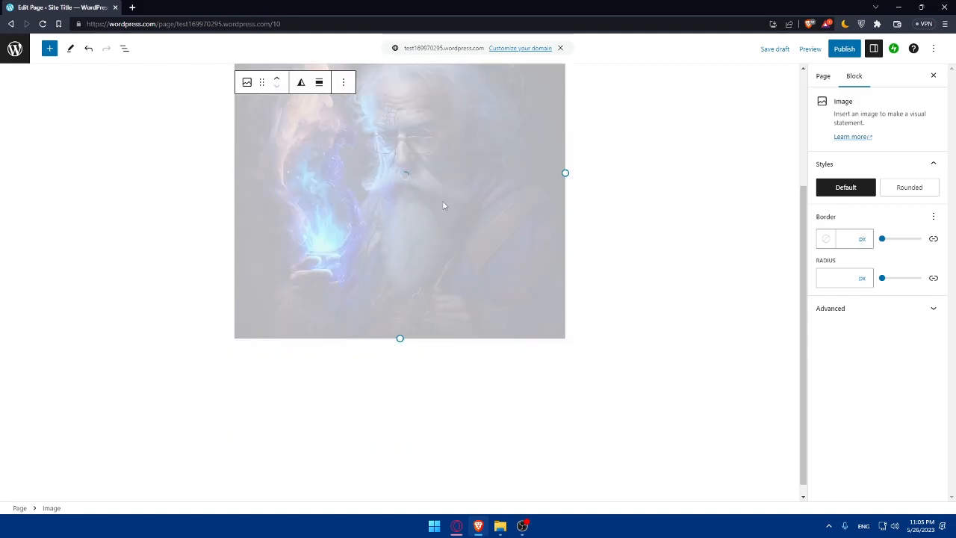
scroll(441, 199, "up", 1)
scroll(416, 303, "up", 1)
scroll(385, 317, "down", 1)
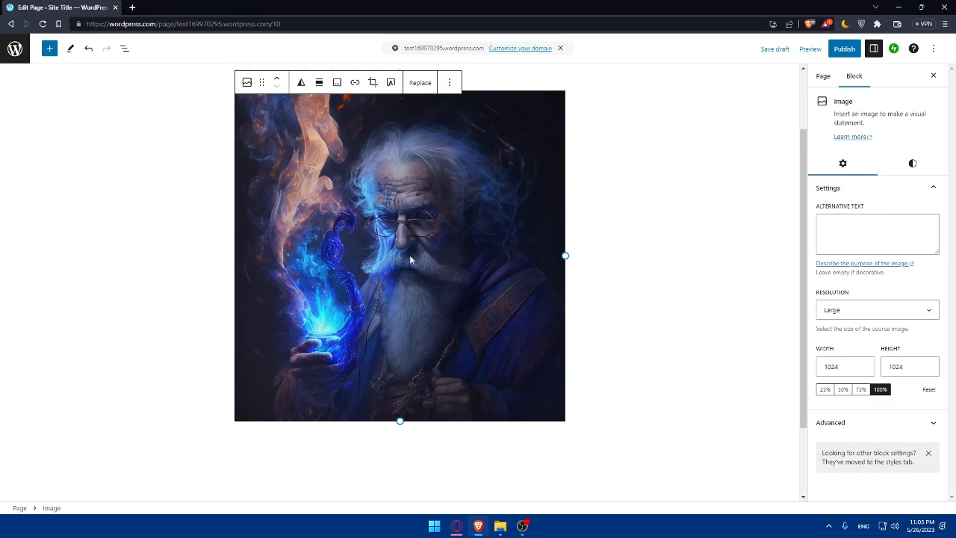
Step: Resize the wizard image to 50 × 50 and move it above the welcome paragraph
left_click_drag(400, 420, 246, 209)
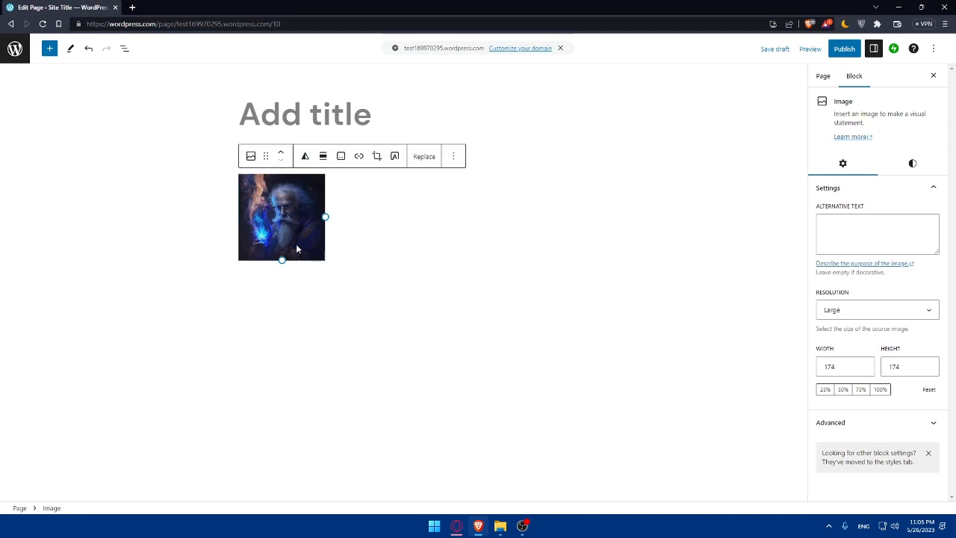
left_click(453, 156)
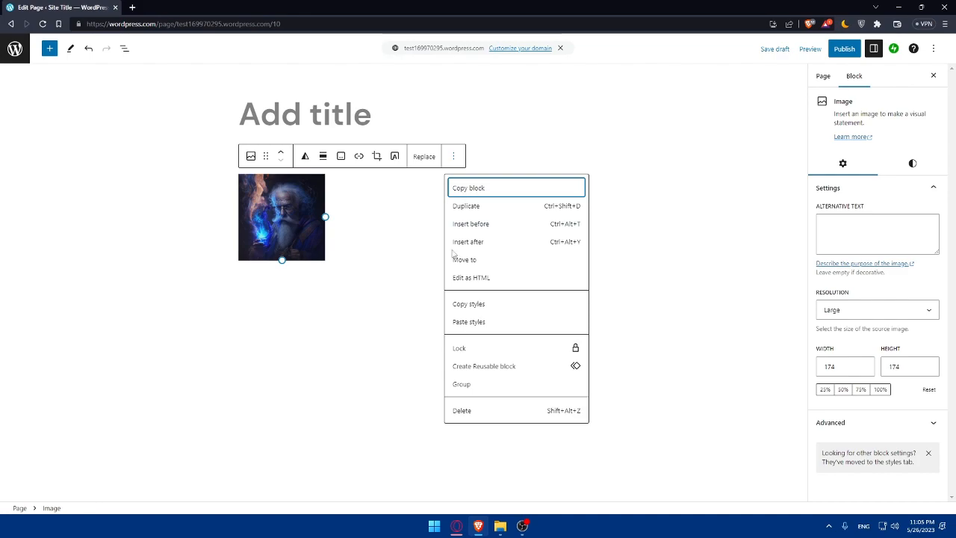
left_click(474, 260)
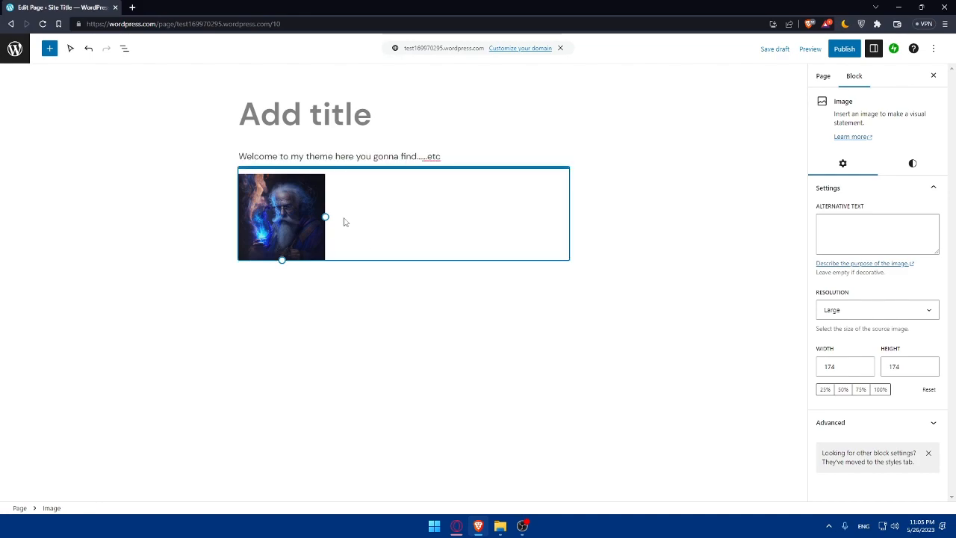
left_click_drag(325, 217, 260, 187)
left_click_drag(260, 187, 261, 187)
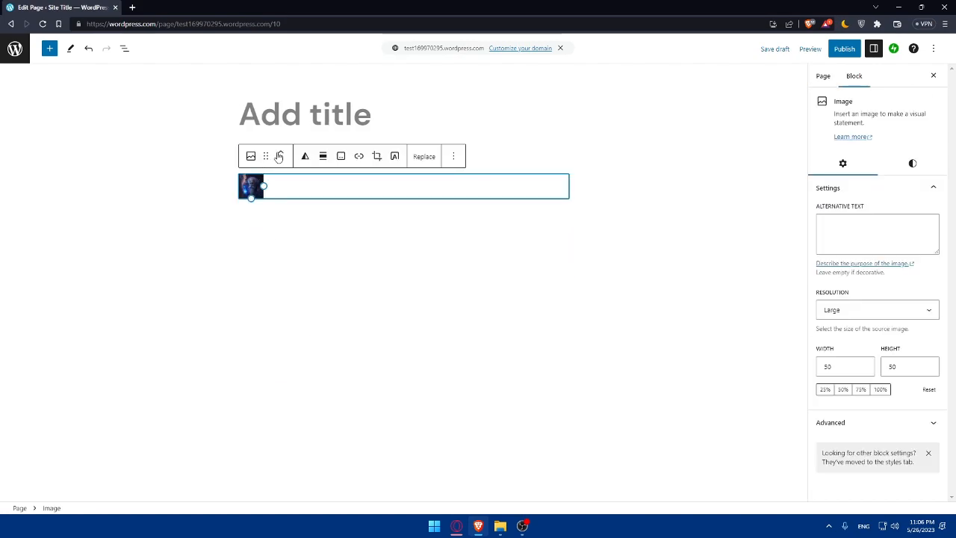
left_click(386, 290)
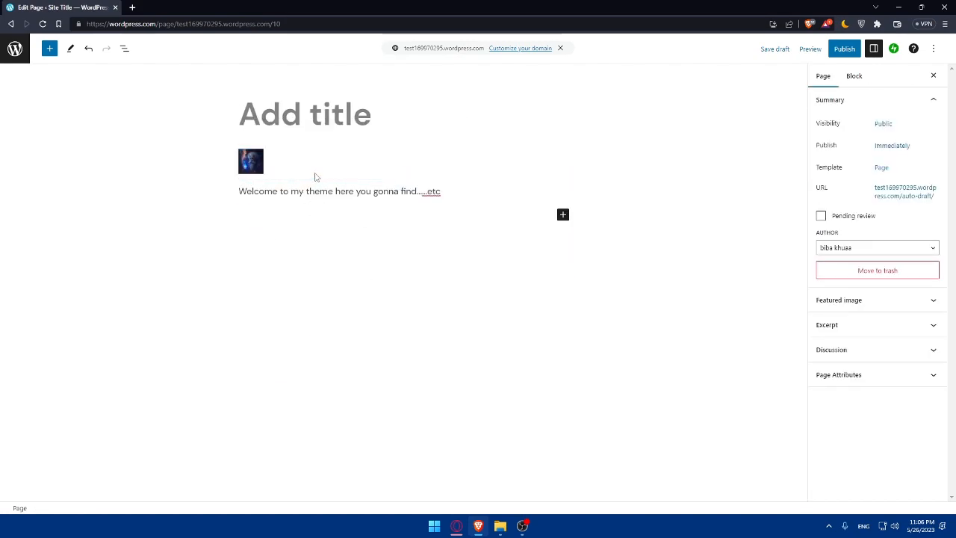
Step: Enter 'TEST' as the page title
left_click(350, 129)
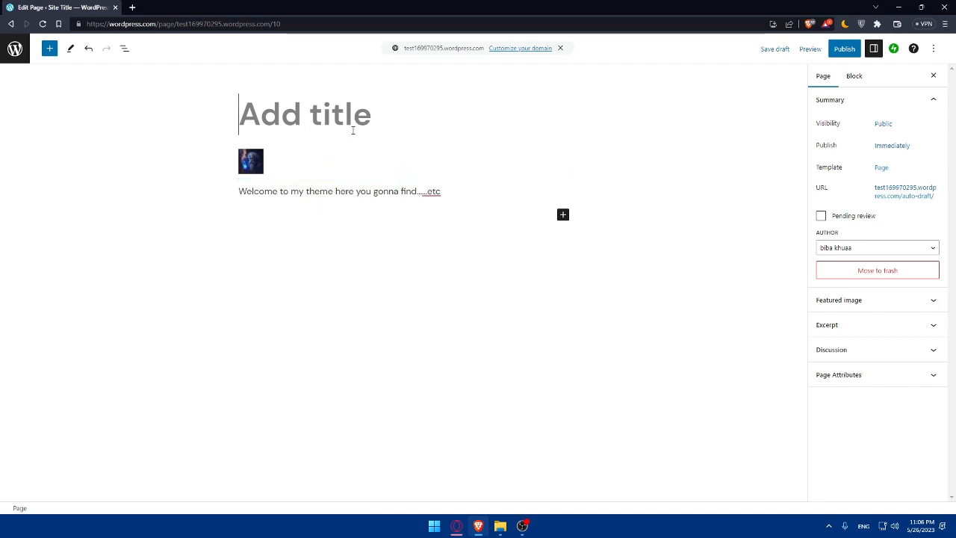
type("TEST")
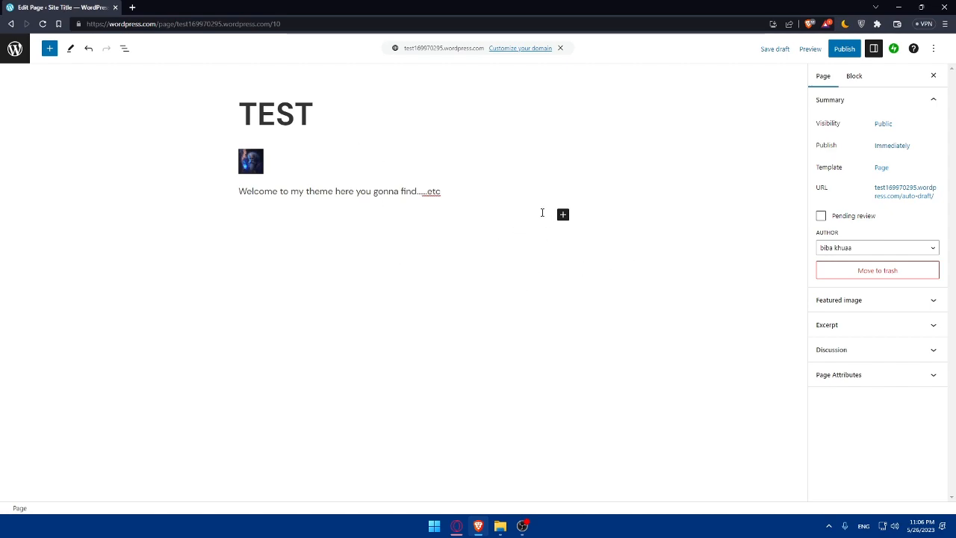
left_click(563, 214)
Step: Insert a Buttons block labelled 'Socials' with an empty second button after it
left_click(638, 378)
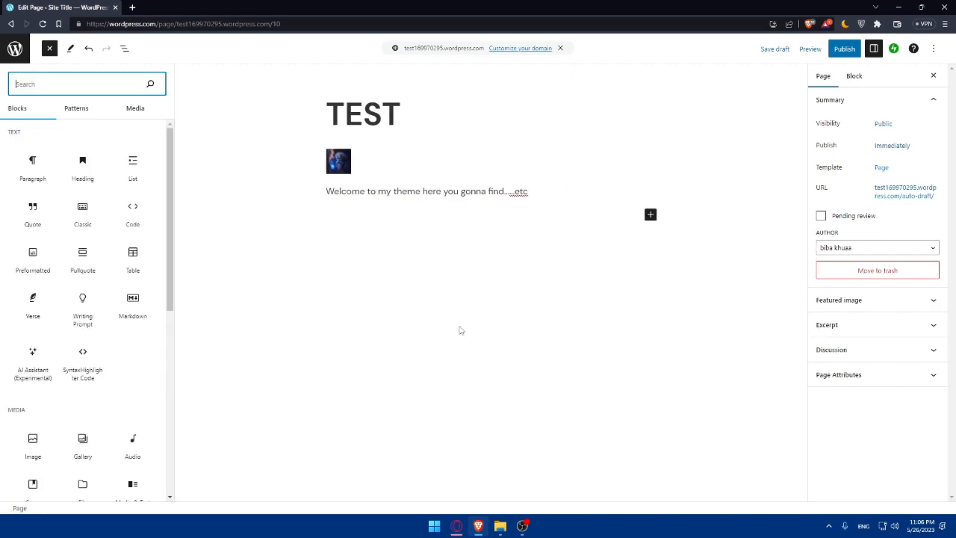
scroll(96, 210, "down", 1)
scroll(96, 210, "down", 2)
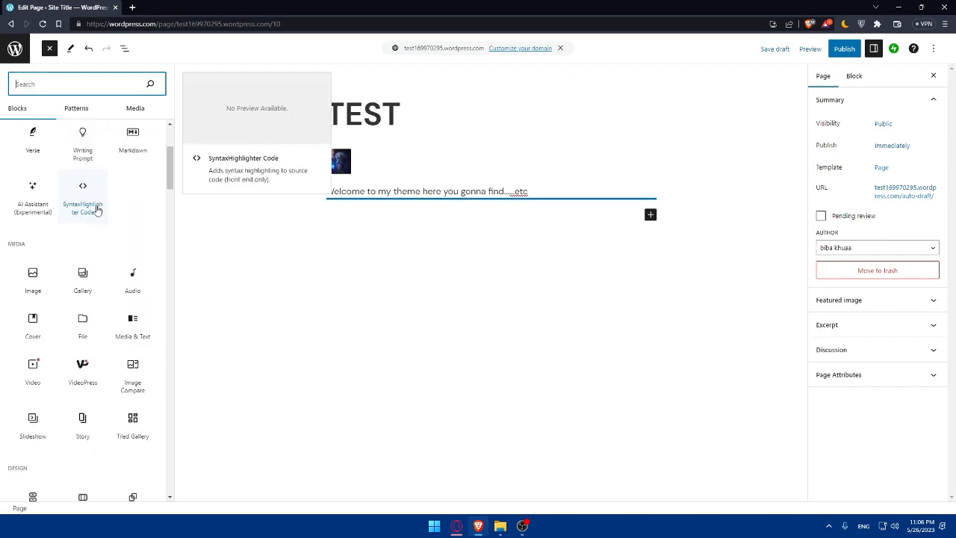
scroll(86, 288, "down", 2)
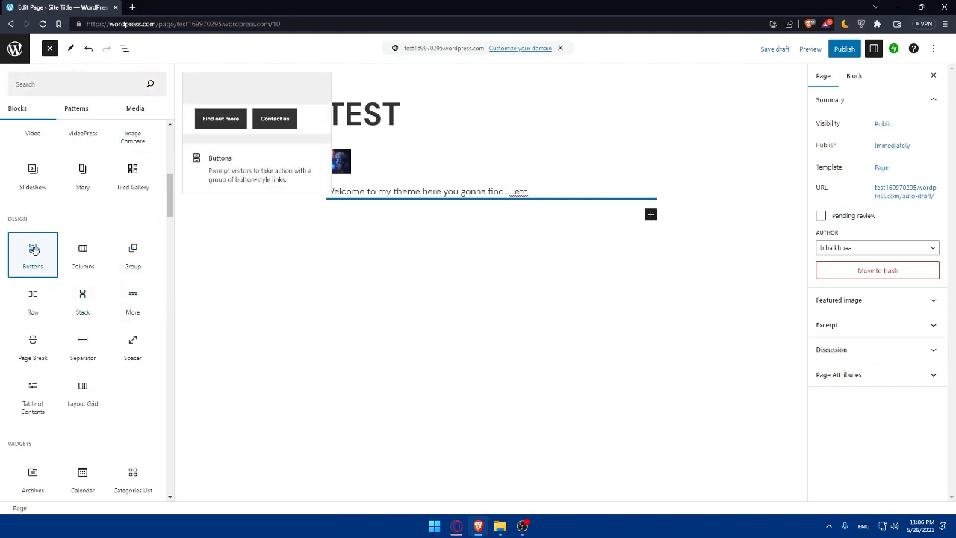
left_click(32, 254)
left_click(366, 228)
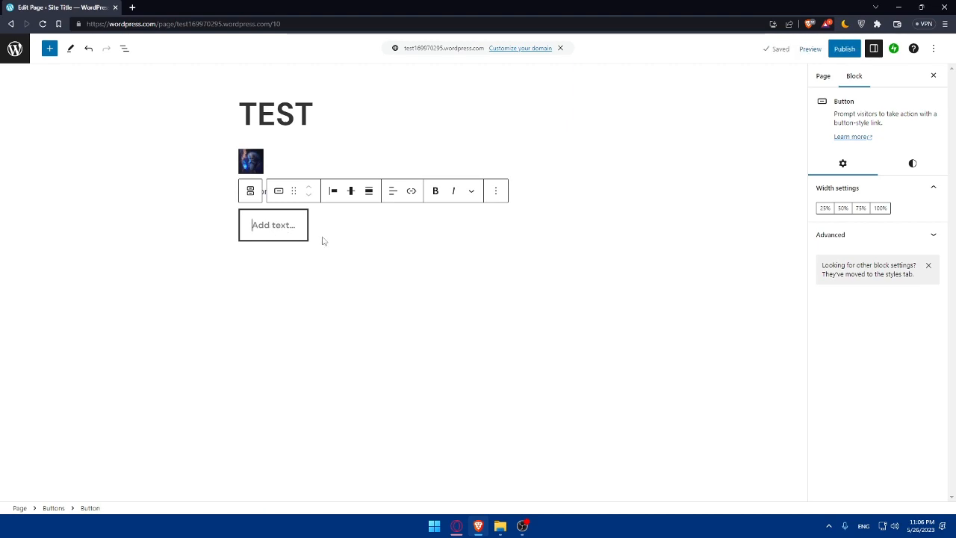
type("SOC")
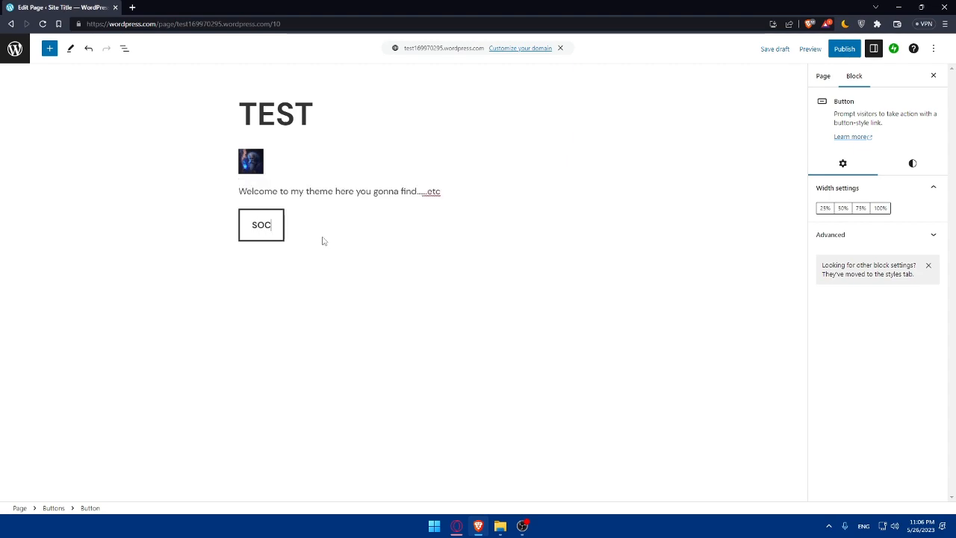
type("IA")
key("BackSpace")
key("BackSpace")
key("BackSpace")
key("BackSpace")
type("ocials")
key("Return")
left_click(271, 228)
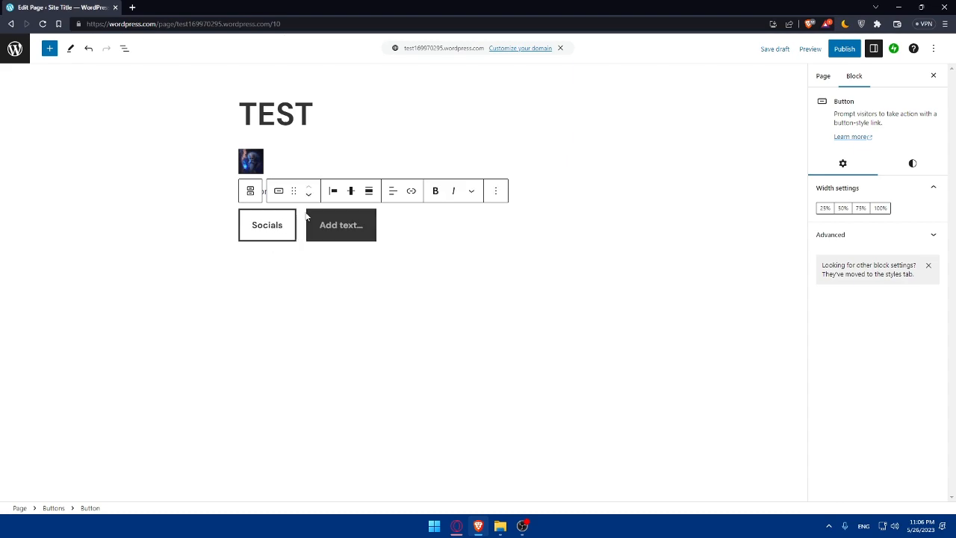
left_click(349, 298)
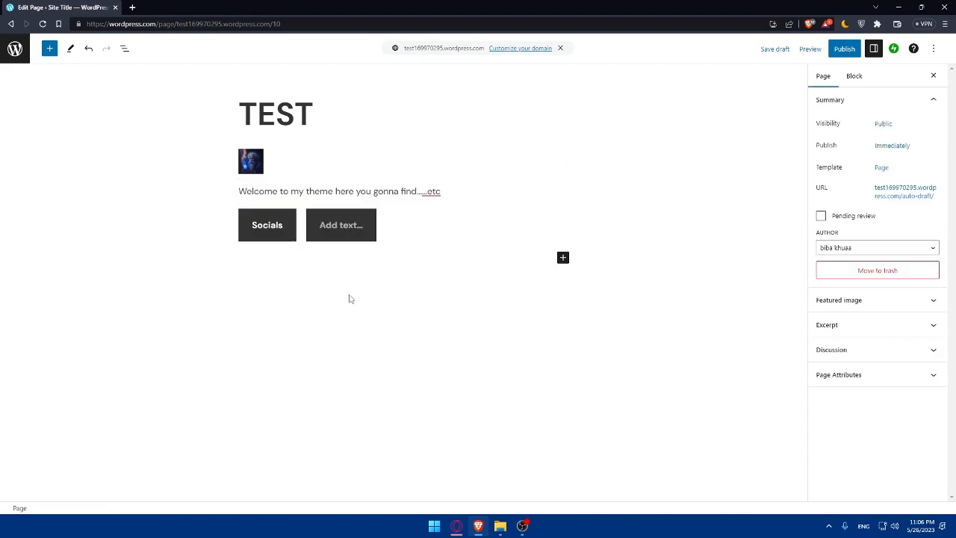
Step: Link the Socials button to instagram.com/test and verify the link
left_click(257, 228)
left_click(412, 192)
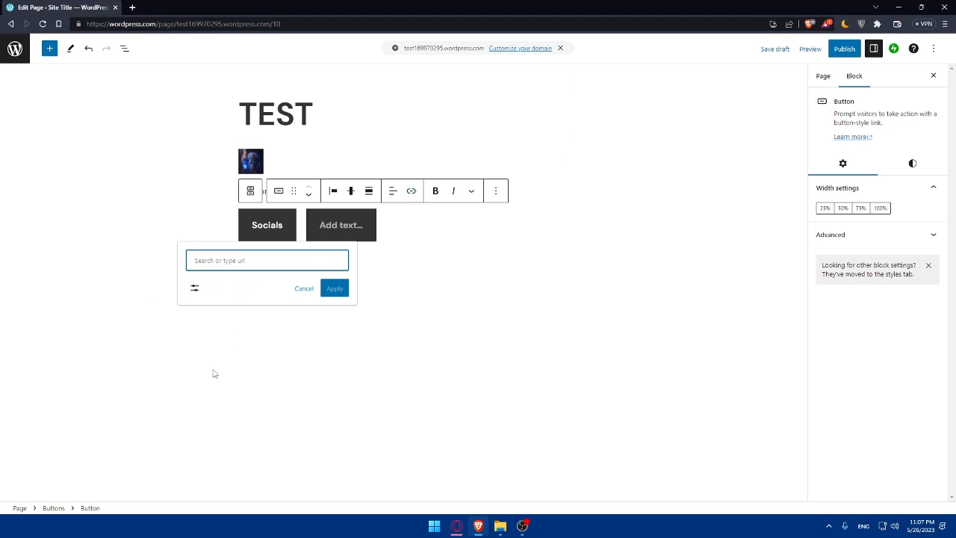
type("www.instagram.com/")
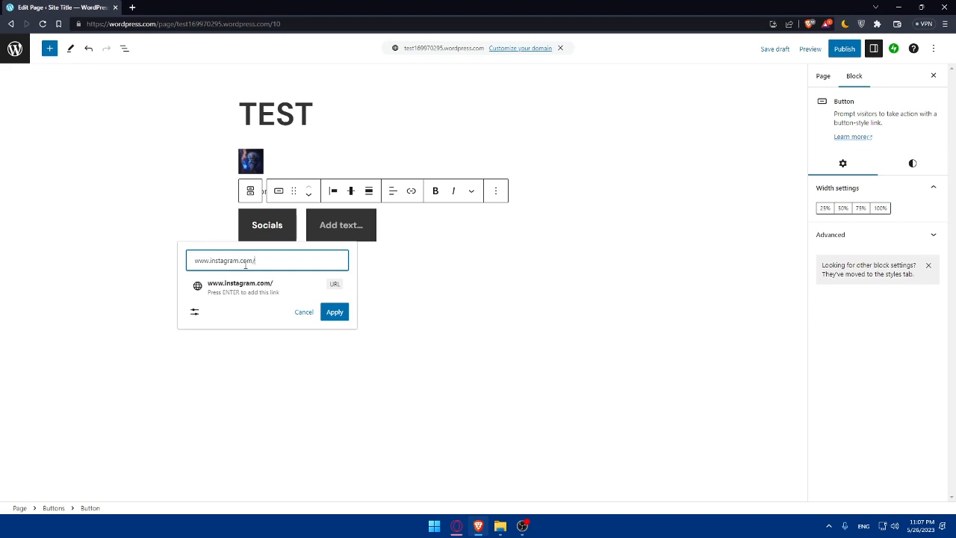
type("test")
left_click_drag(276, 267, 249, 265)
left_click(335, 312)
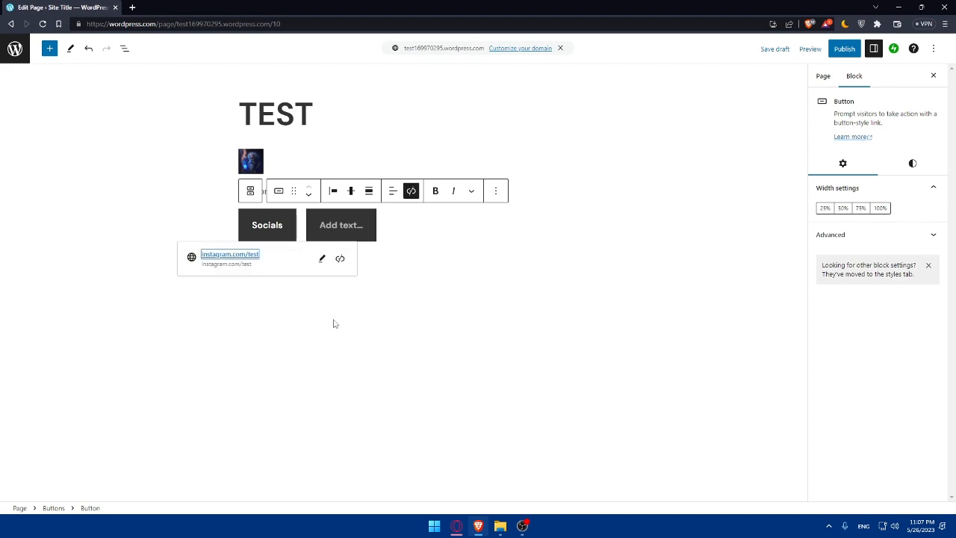
left_click(303, 350)
left_click(266, 238)
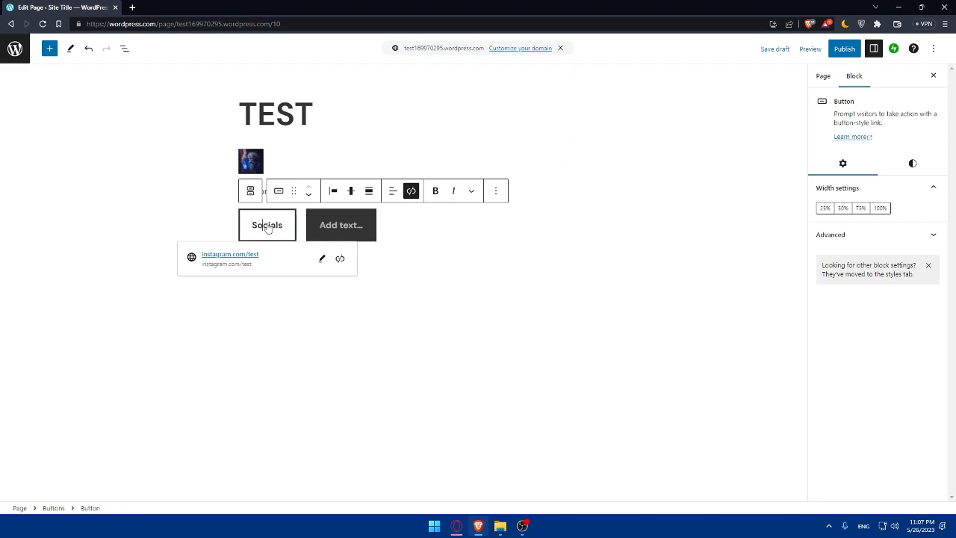
left_click(267, 305)
left_click(267, 236)
left_click(272, 314)
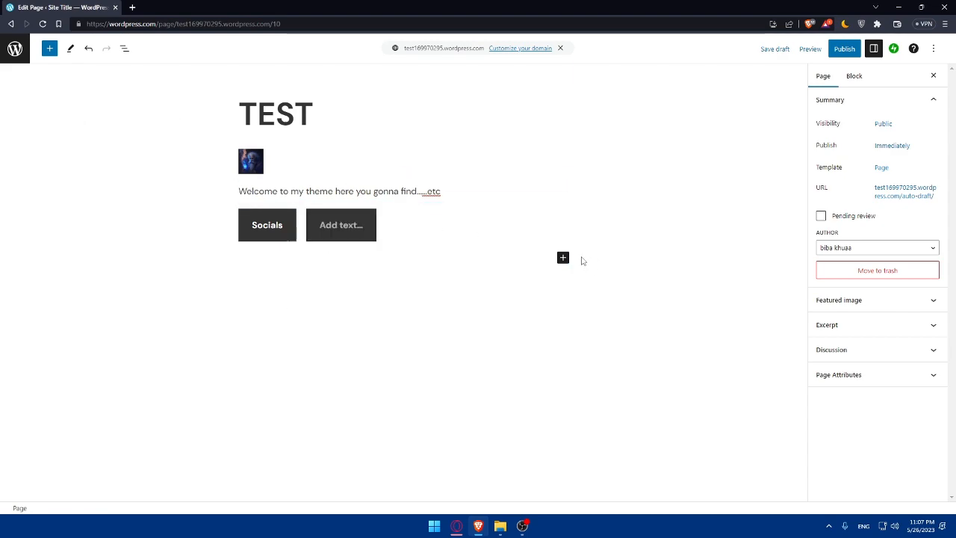
Step: Insert an empty Code block below the buttons from the full block library
left_click(562, 257)
left_click(632, 427)
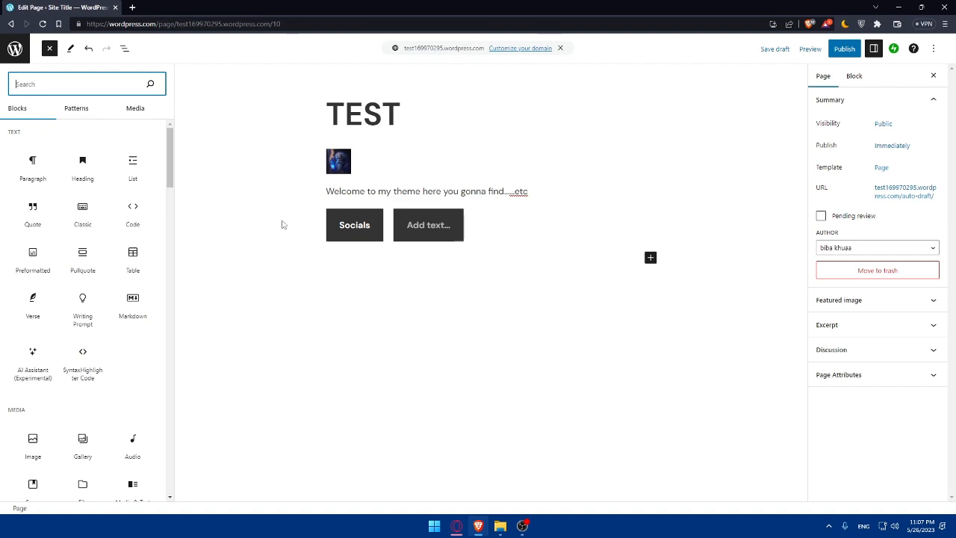
left_click(141, 216)
left_click(141, 216)
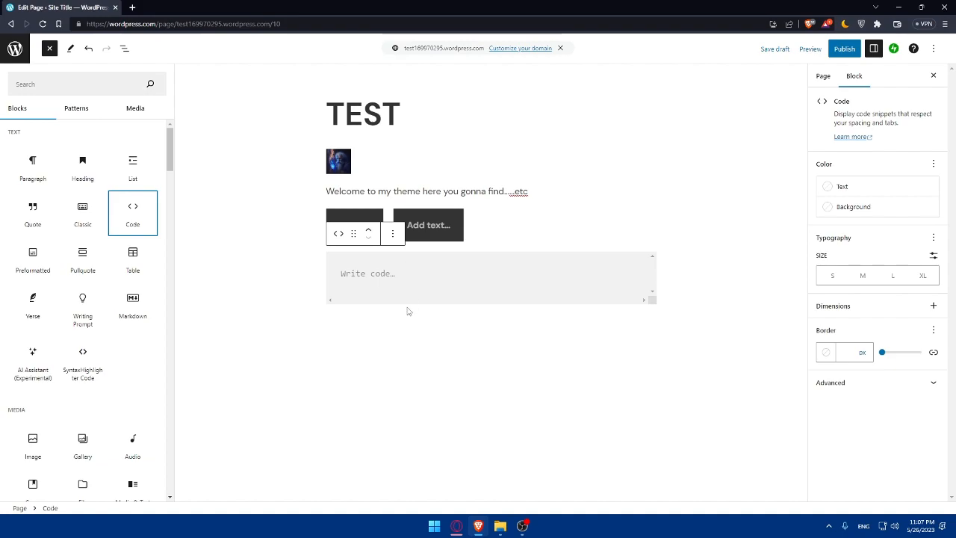
Step: Open ChatGPT in a new tab and sign in with a Google account
left_click(132, 7)
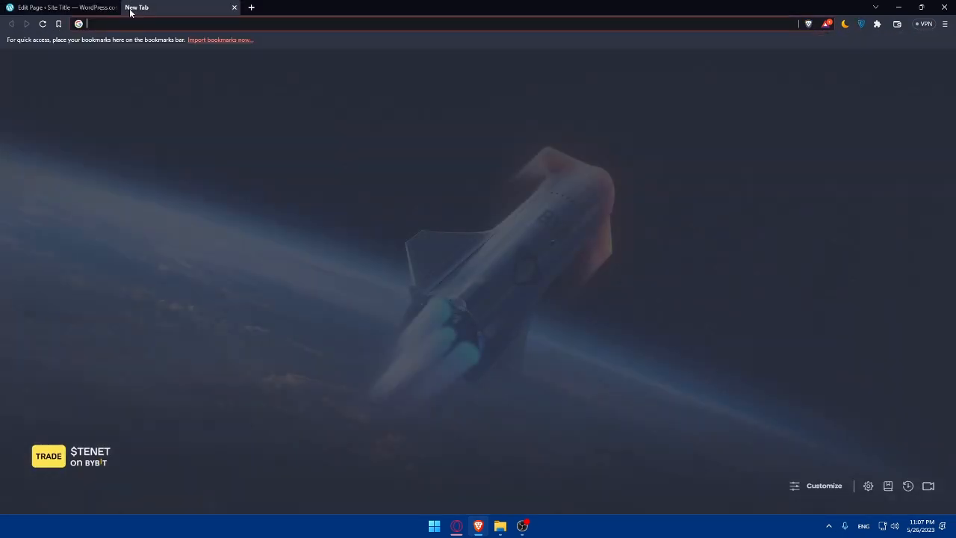
type("op")
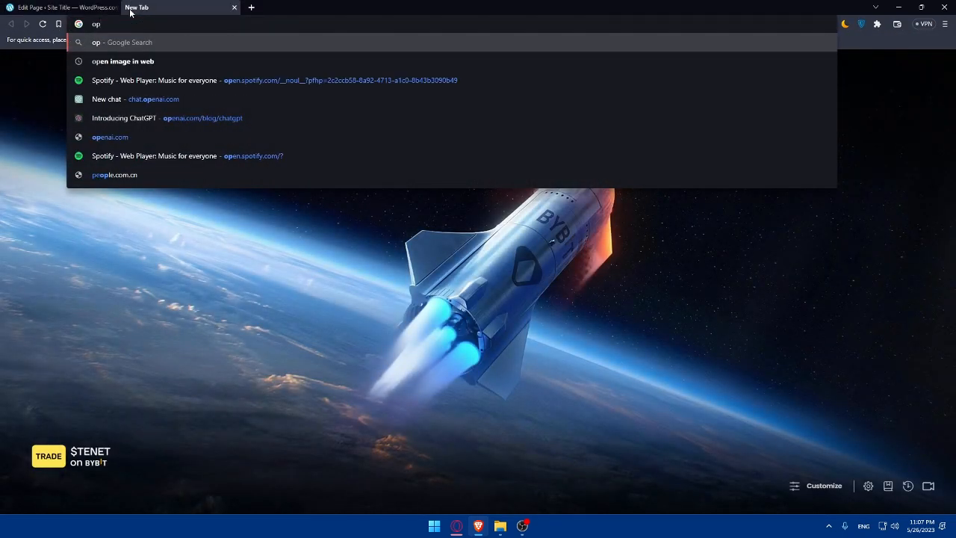
type("enao")
left_click(172, 60)
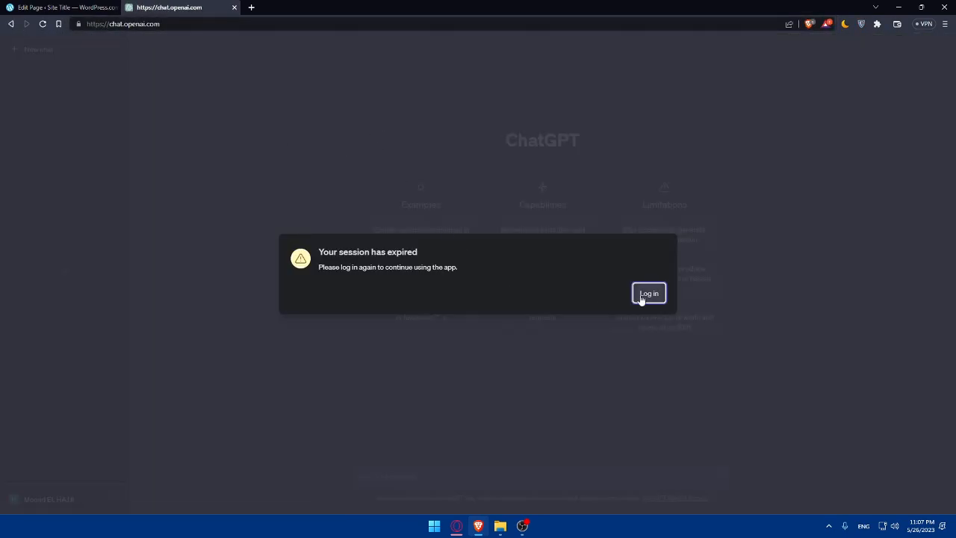
left_click(641, 297)
left_click(458, 298)
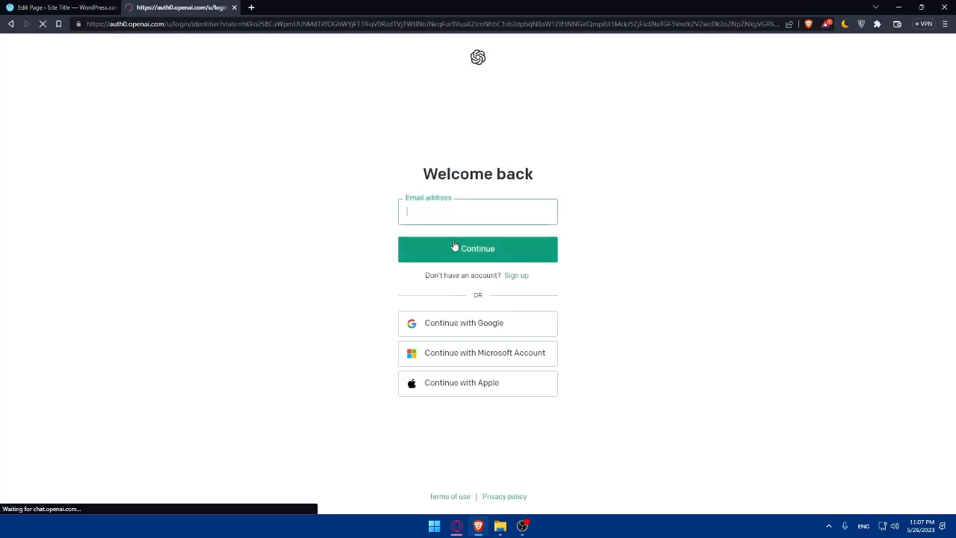
left_click(478, 319)
left_click(468, 274)
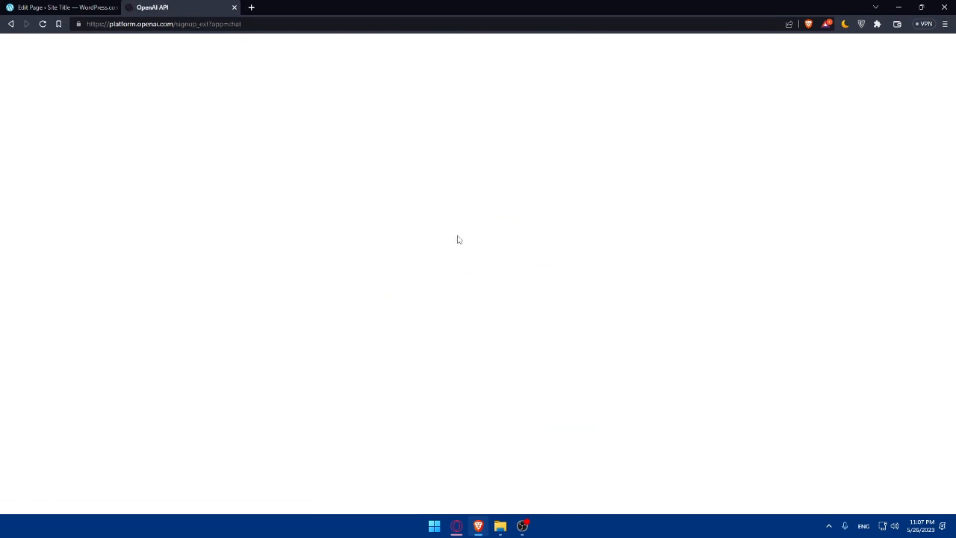
Step: Submit a birthday on the about-you step, then close the signup and stray tabs
left_click(471, 243)
type("02/06/")
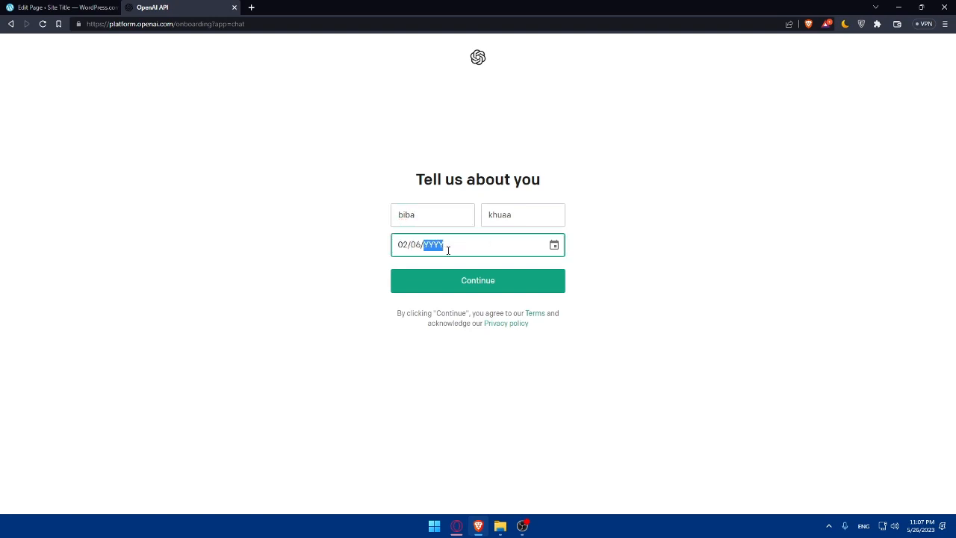
type("02000")
left_click(474, 288)
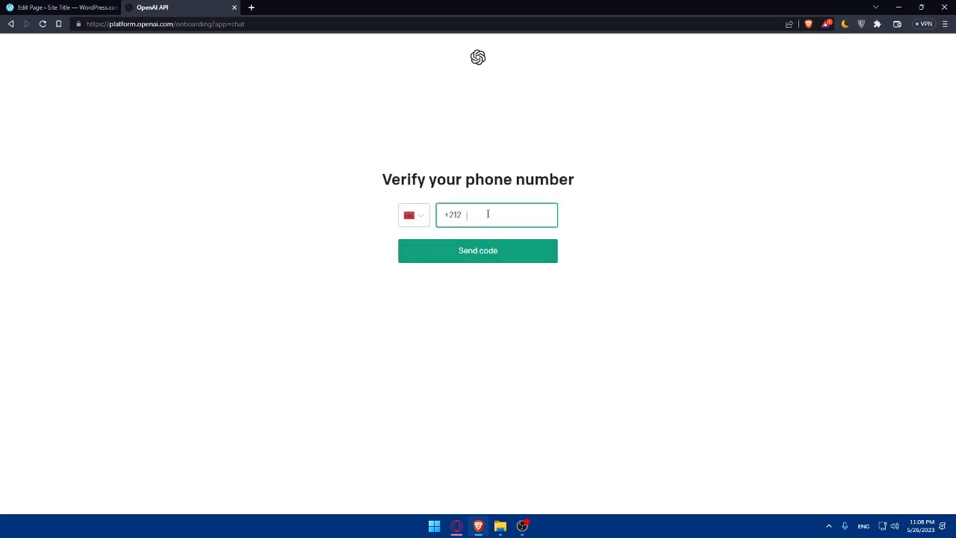
left_click(234, 10)
key("ctrl+t")
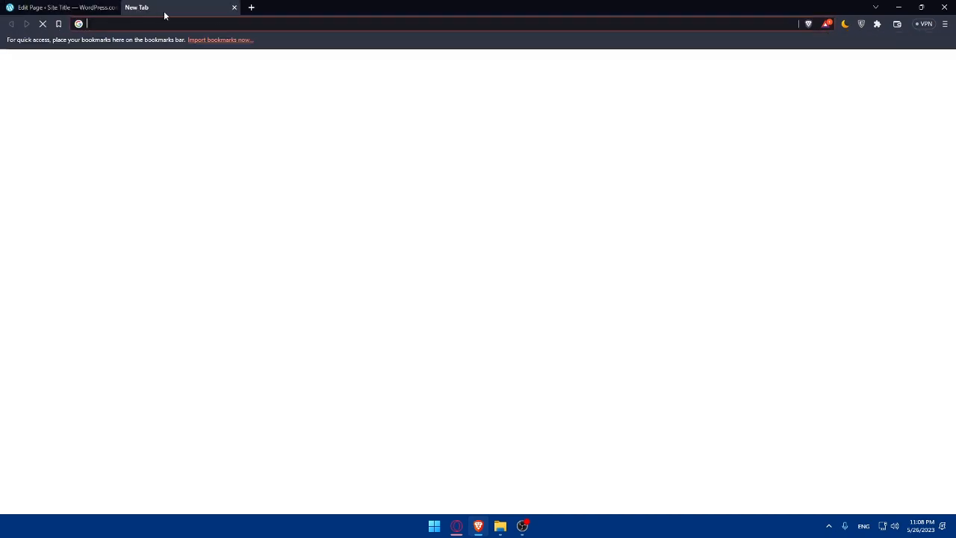
left_click(236, 8)
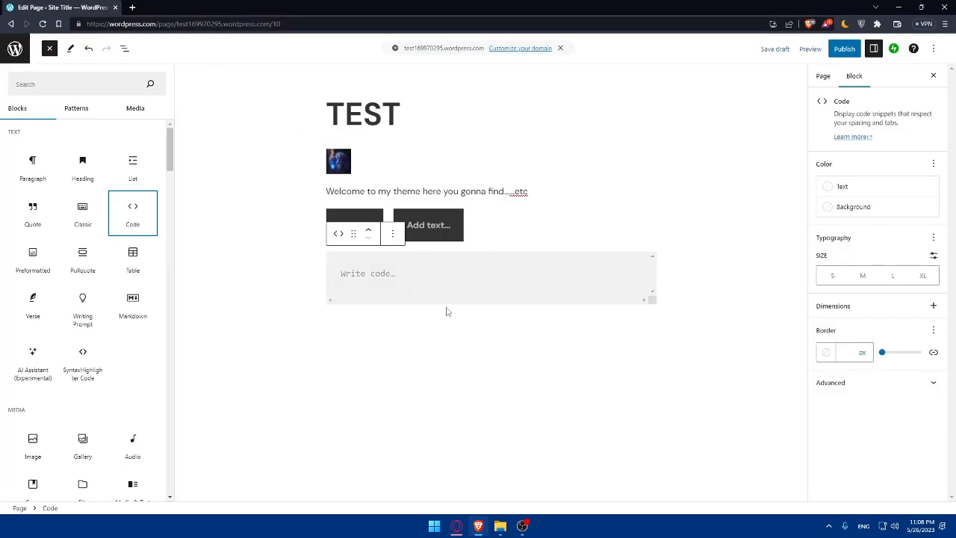
Step: Close the block library and click into and out of the code block
left_click(389, 288)
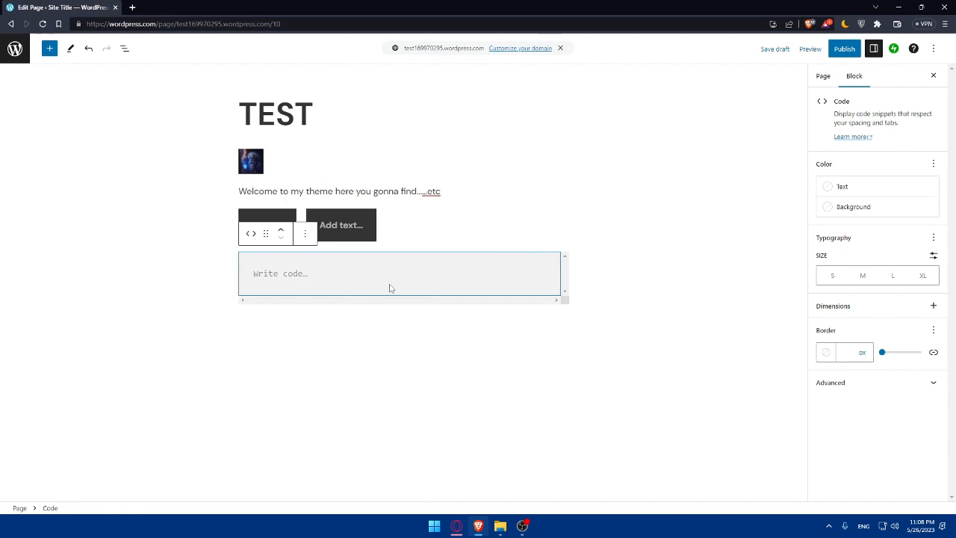
left_click(258, 271)
left_click(327, 331)
left_click(299, 271)
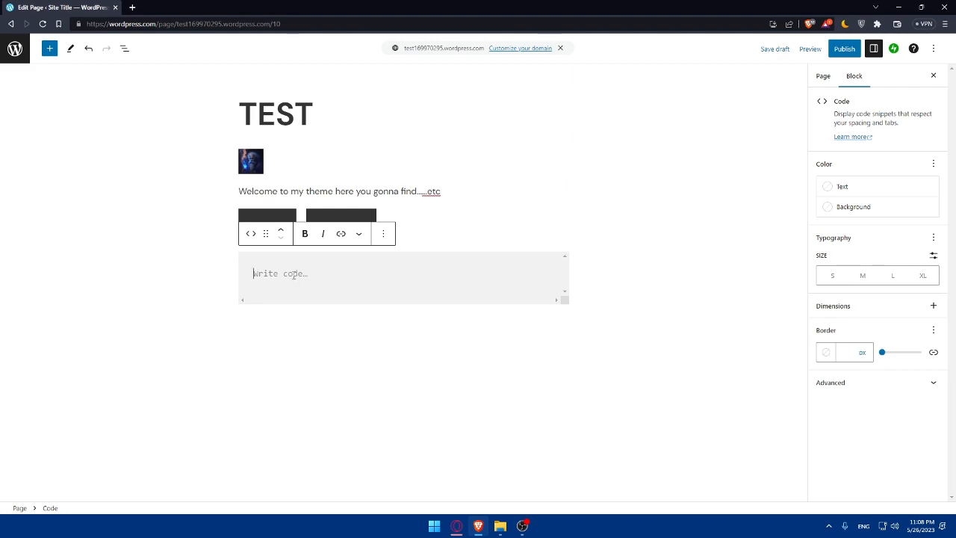
left_click(326, 324)
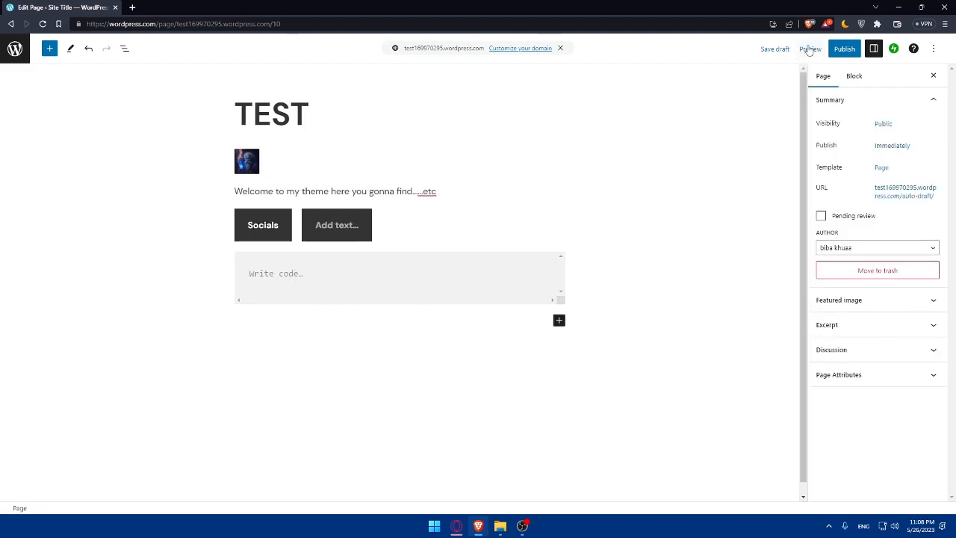
Step: Preview the TEST page in a new tab, scroll through it, then close that tab
left_click(811, 49)
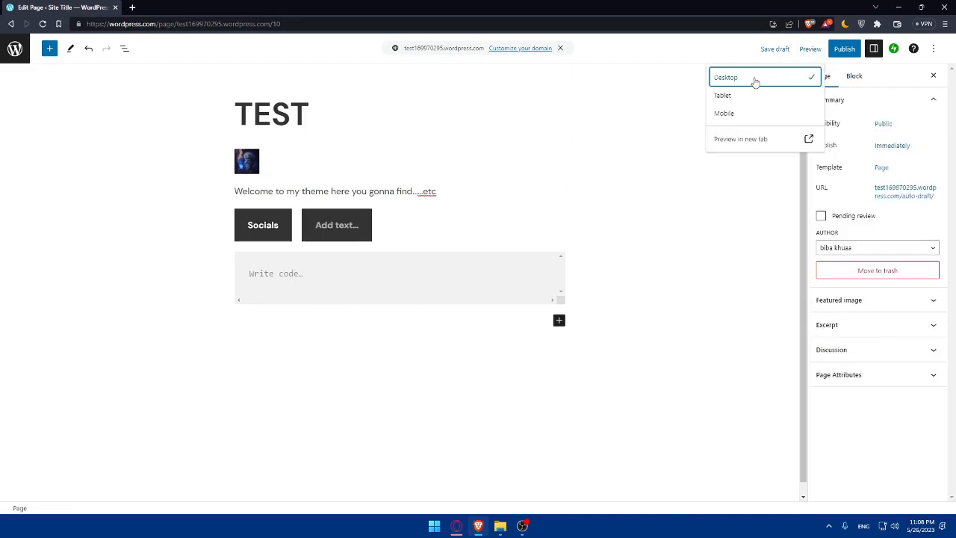
left_click(768, 140)
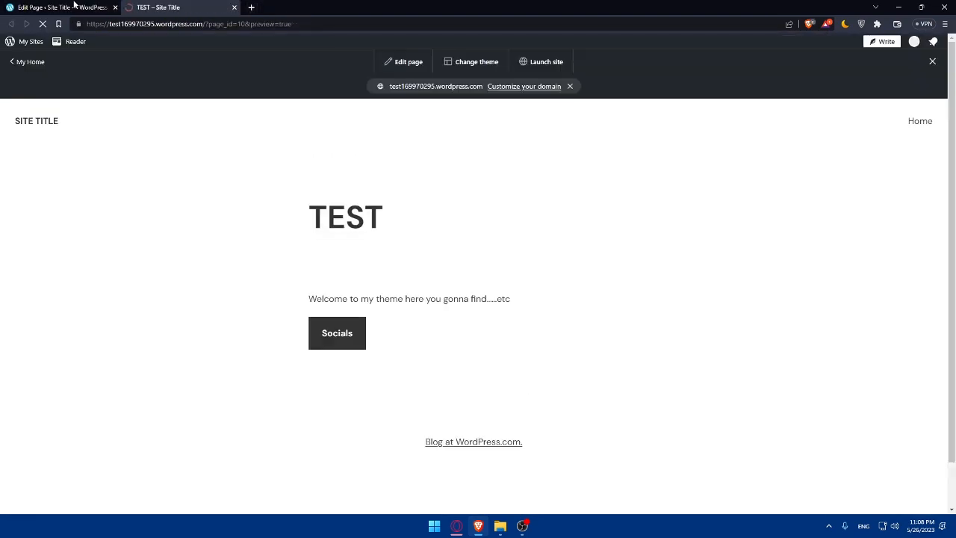
scroll(445, 209, "down", 1)
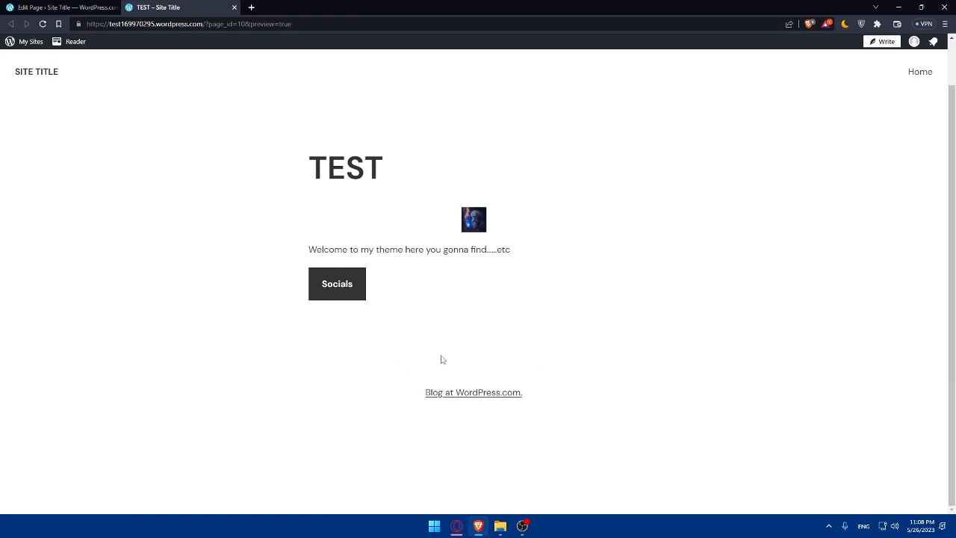
left_click(234, 7)
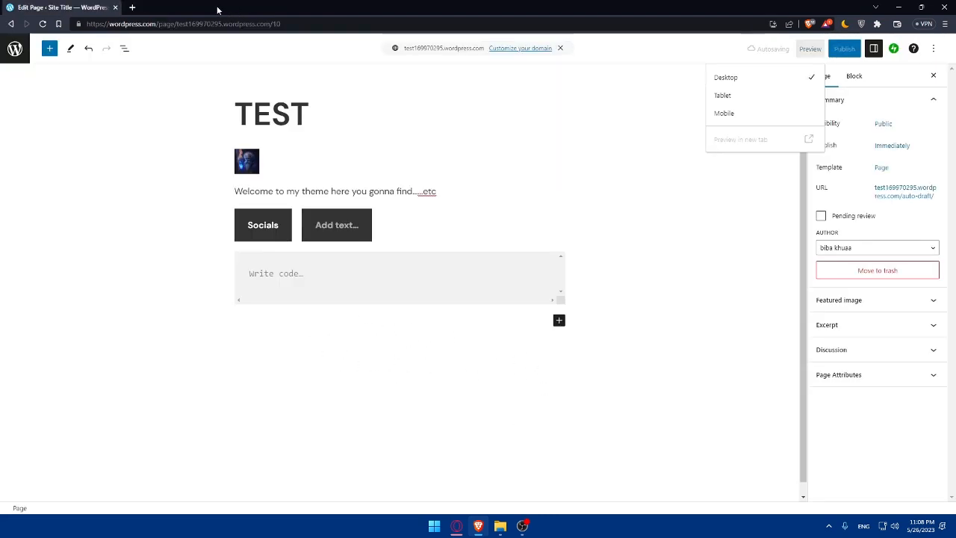
Step: Add an empty block below the code block and open the full block library
left_click(478, 321)
left_click(558, 319)
left_click(638, 483)
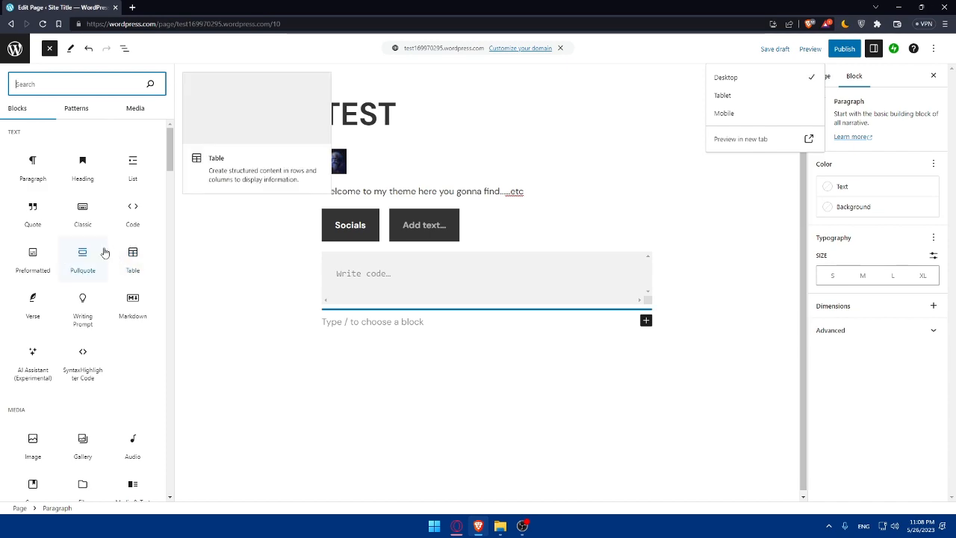
Step: Scroll through the available block types, then close the block library
scroll(105, 265, "down", 3)
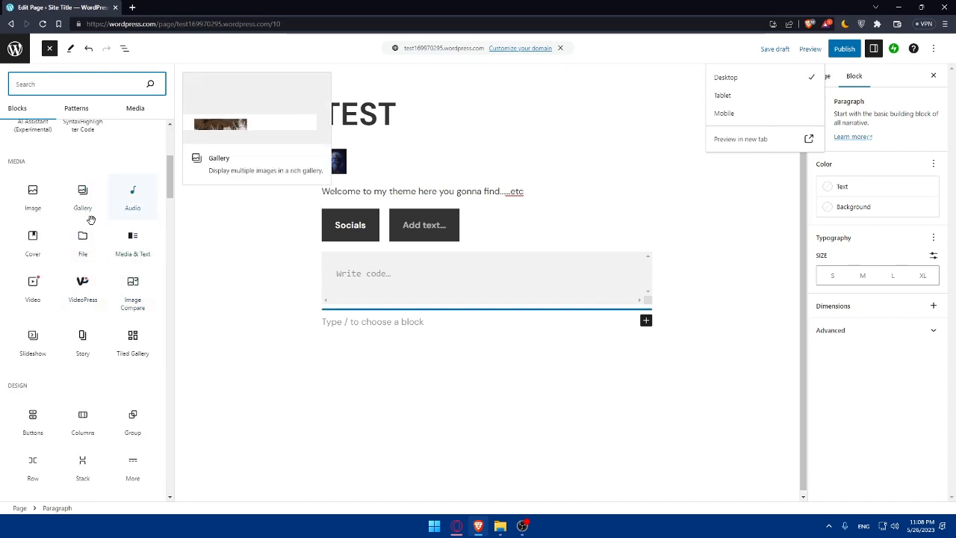
scroll(87, 234, "down", 2)
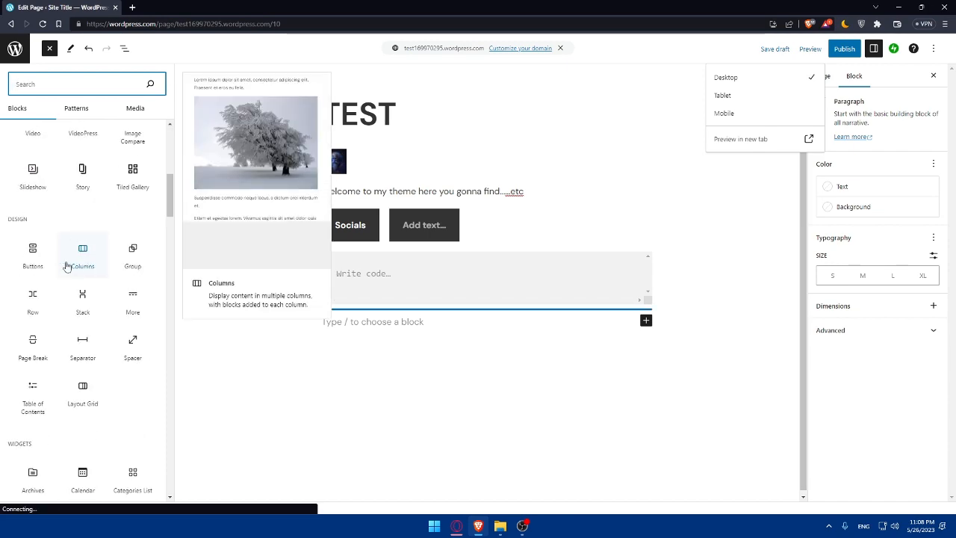
scroll(71, 257, "down", 2)
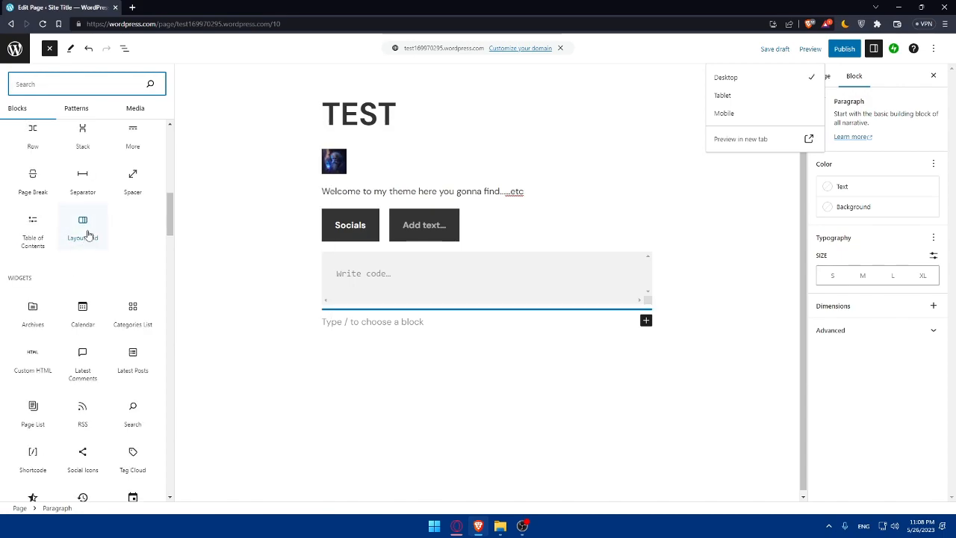
scroll(82, 243, "down", 1)
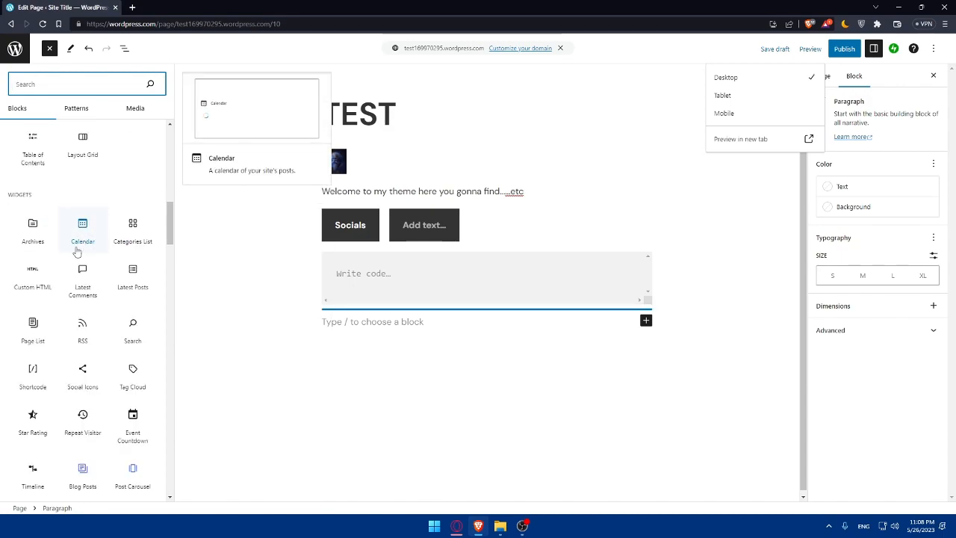
scroll(82, 242, "down", 2)
scroll(85, 237, "down", 4)
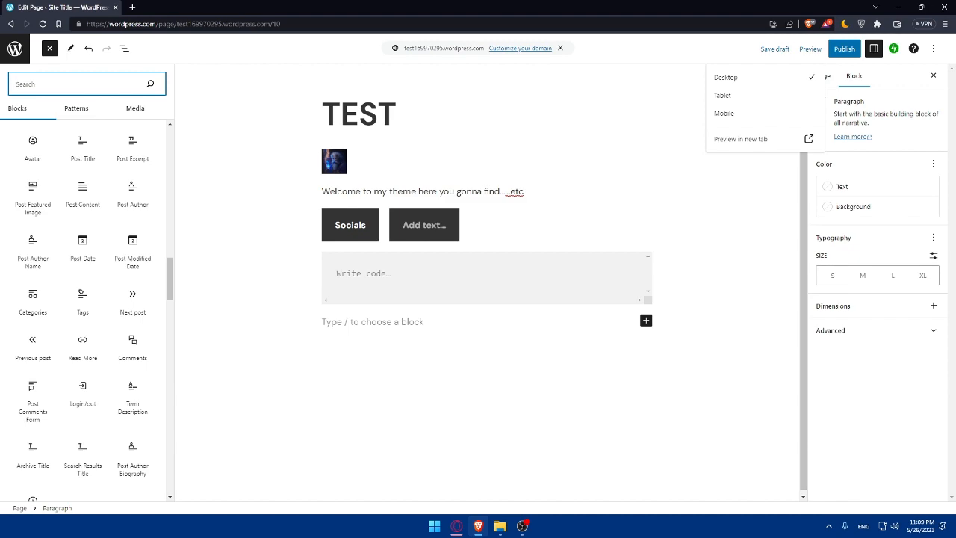
type("--")
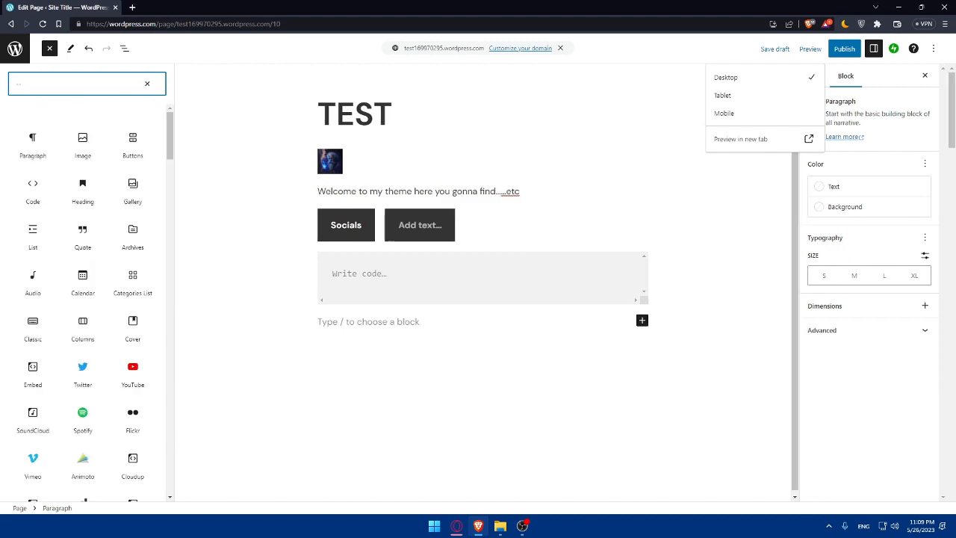
left_click(586, 350)
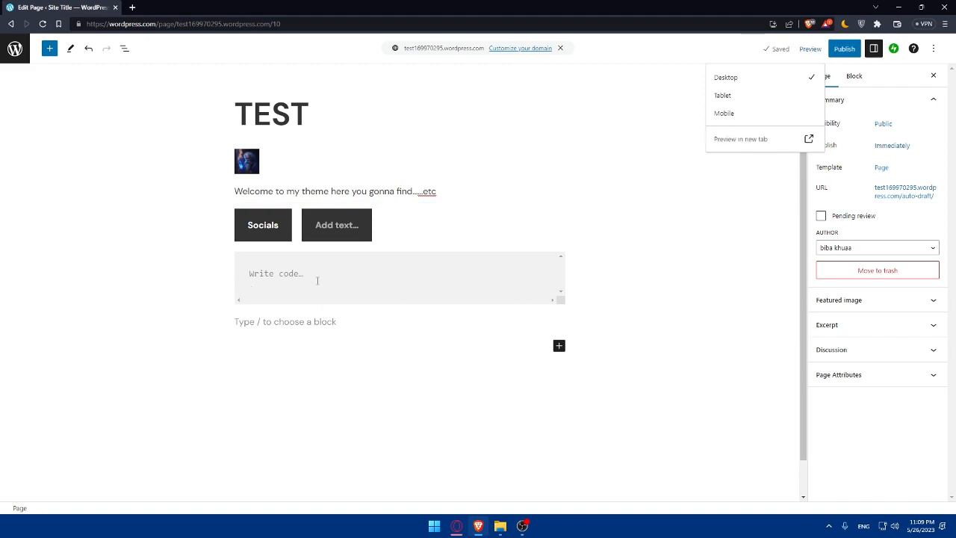
Step: Preview the page in a new tab, then at Tablet and Mobile widths, ending on Desktop
left_click(739, 139)
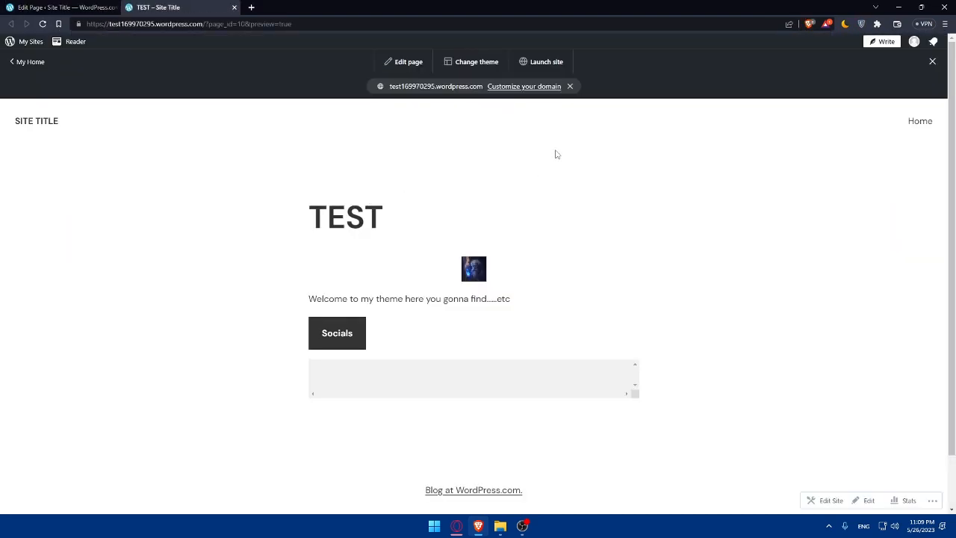
left_click(234, 7)
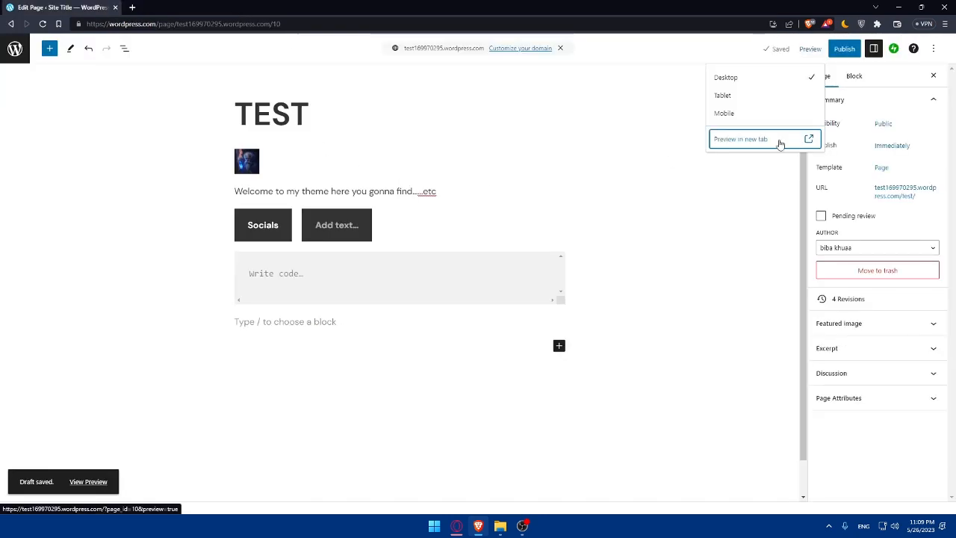
left_click(723, 95)
left_click(724, 114)
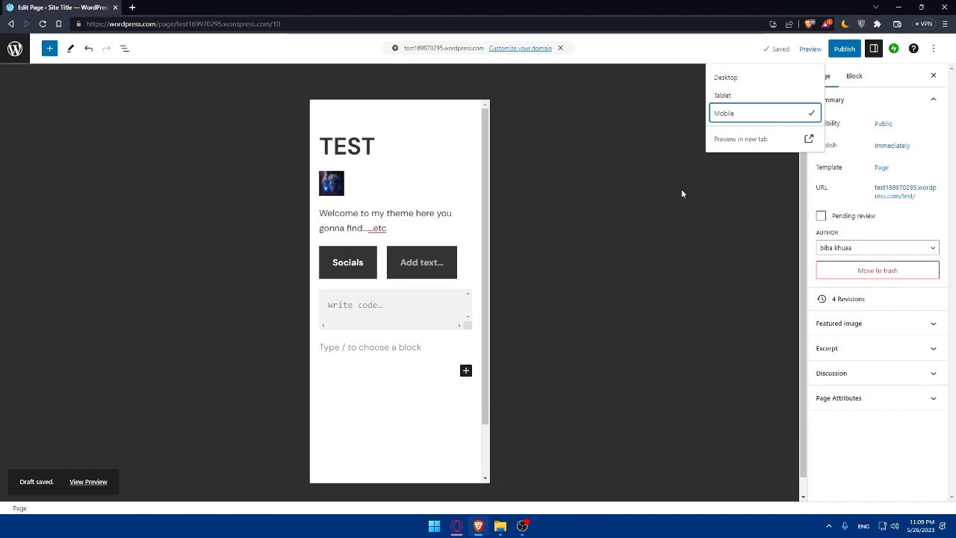
left_click(656, 198)
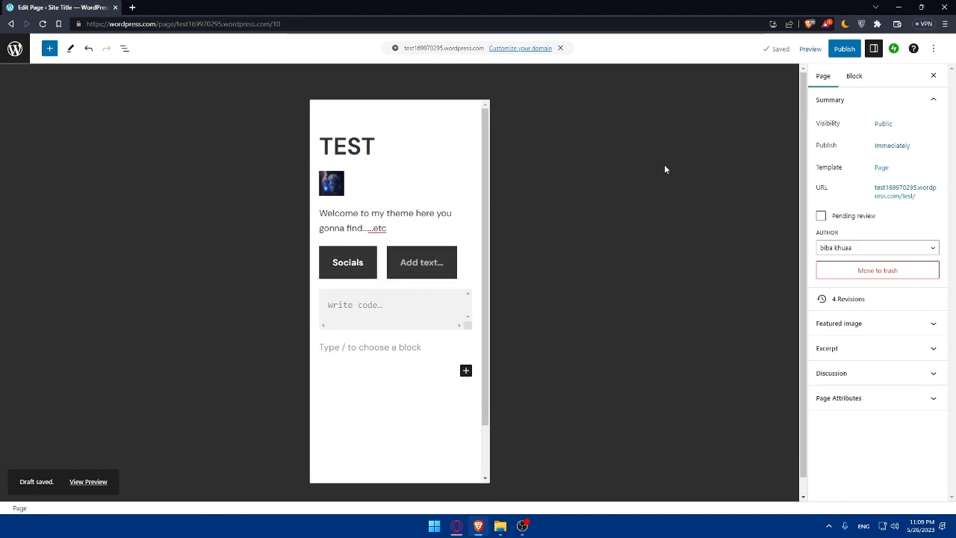
left_click(809, 48)
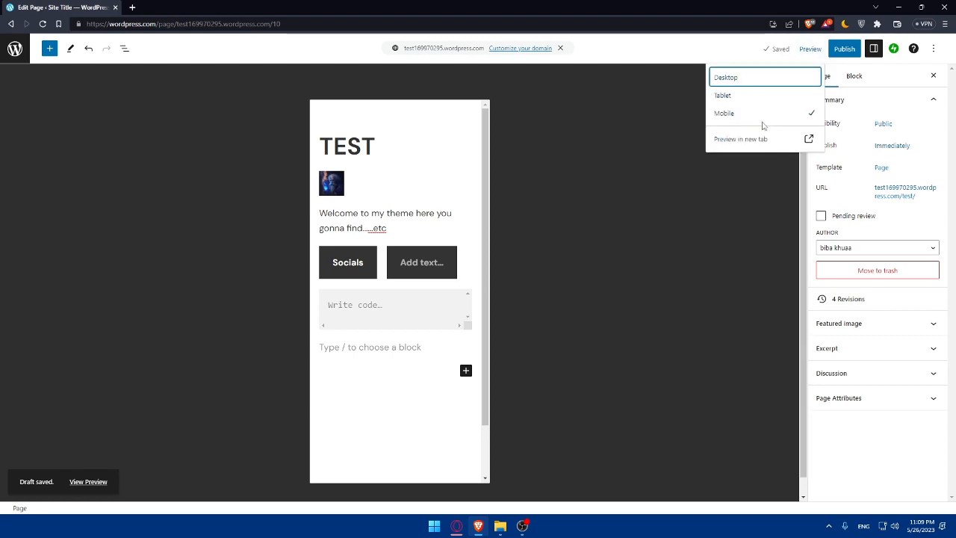
left_click(740, 77)
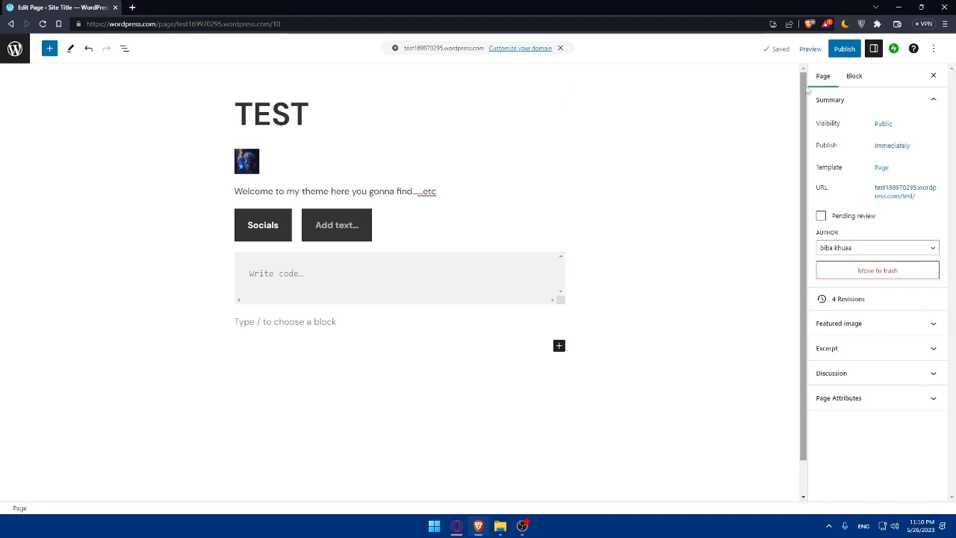
Step: Publish the TEST page and confirm in the pre-publish panel
left_click(810, 52)
left_click(751, 174)
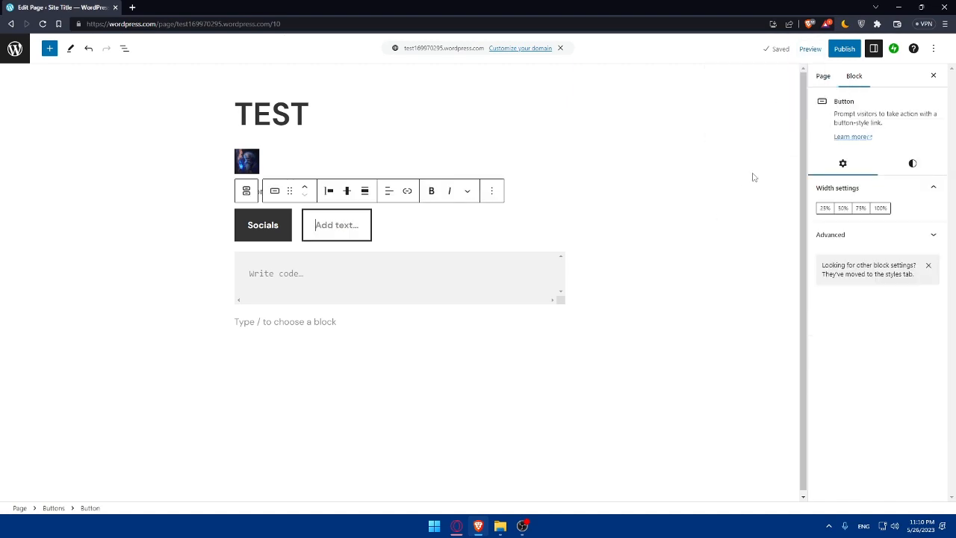
left_click(841, 51)
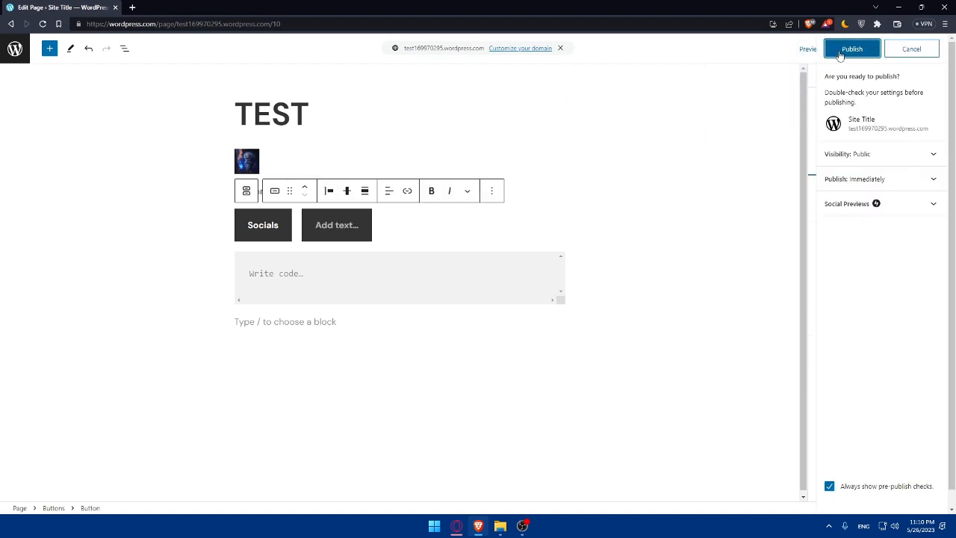
left_click(841, 53)
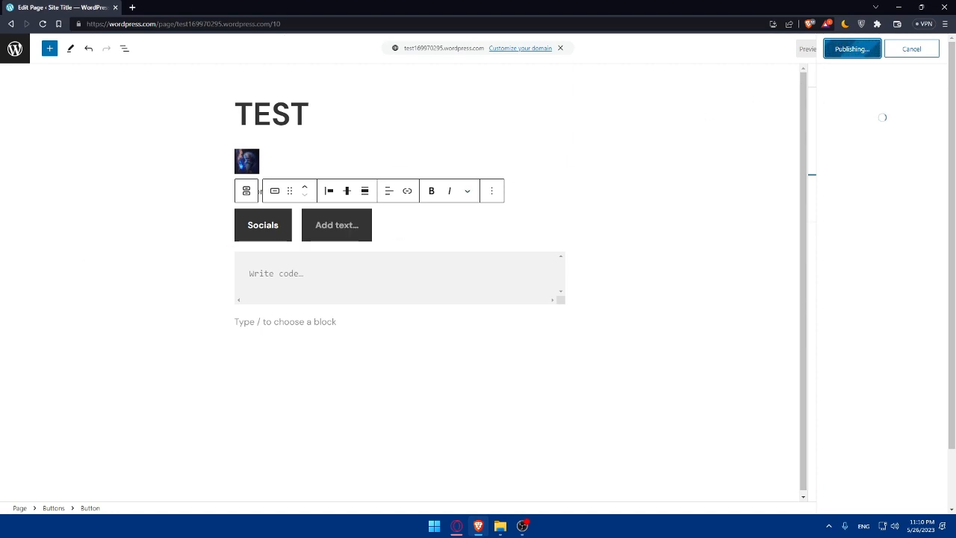